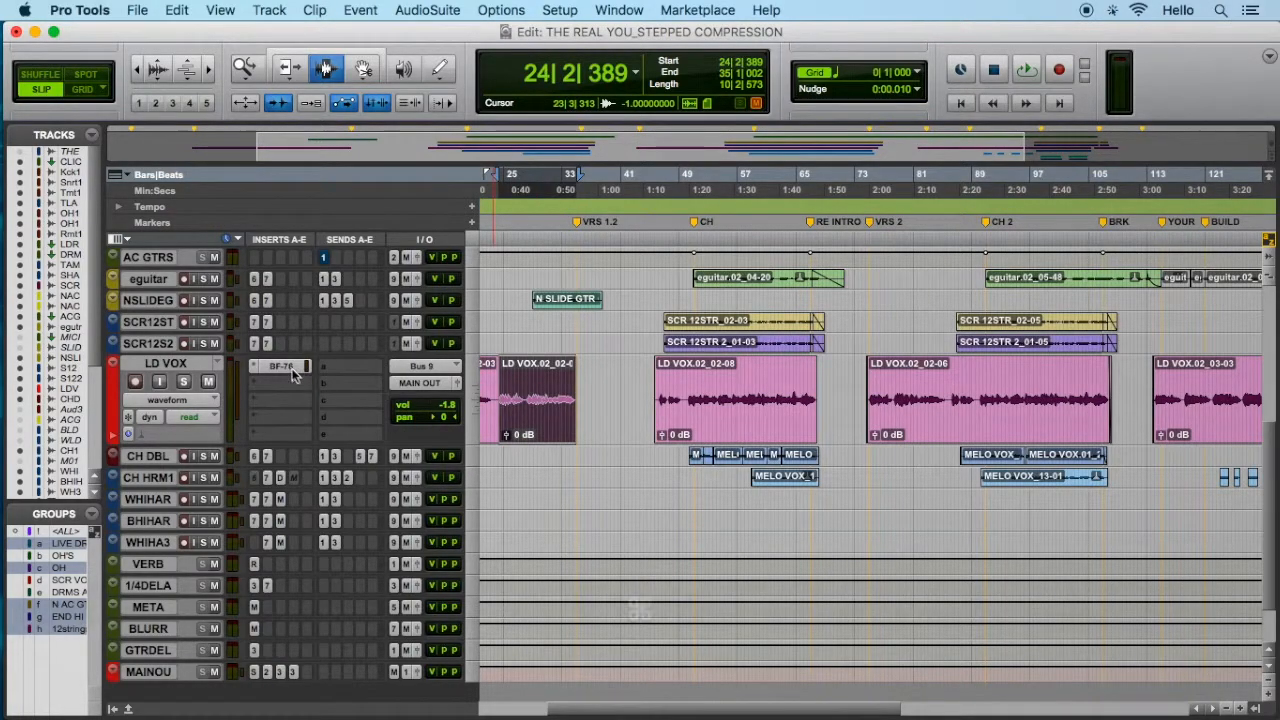
- Bypass the BF-76 insert on the LD VOX track and play the vocal from the VRS 1.2 marker
left_click(290, 368, "super")
key("super+z")
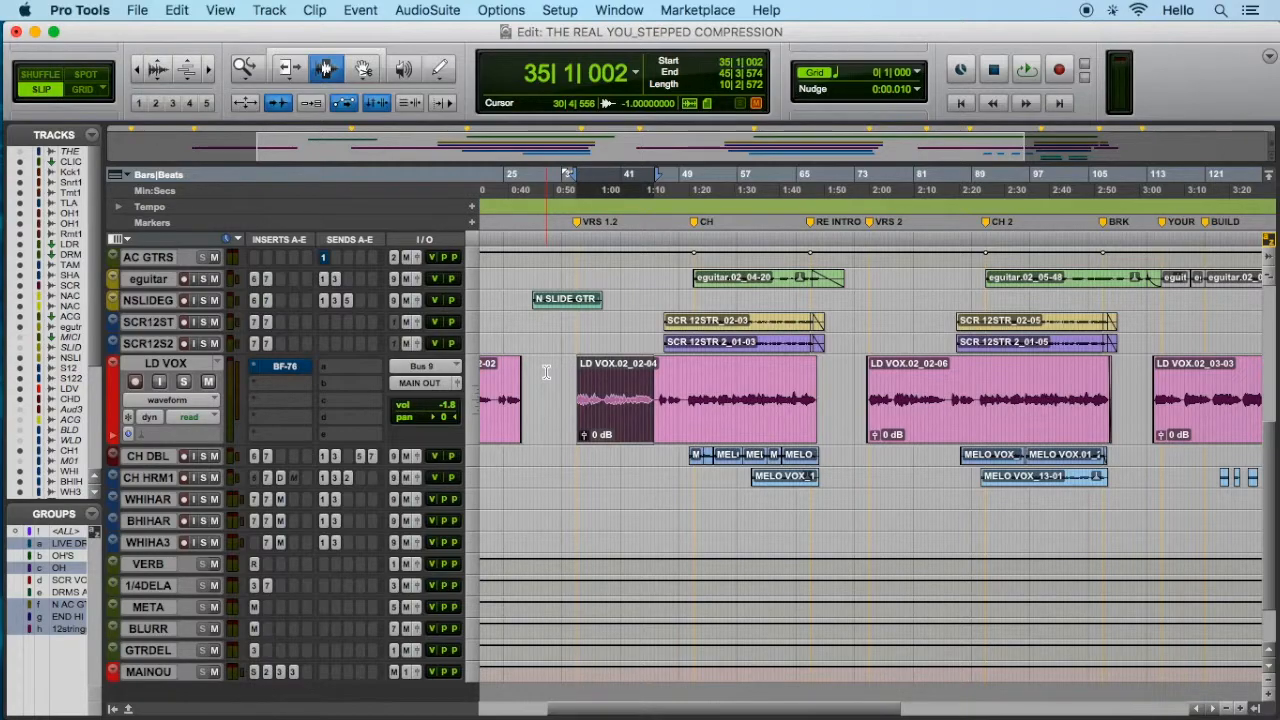
key("space")
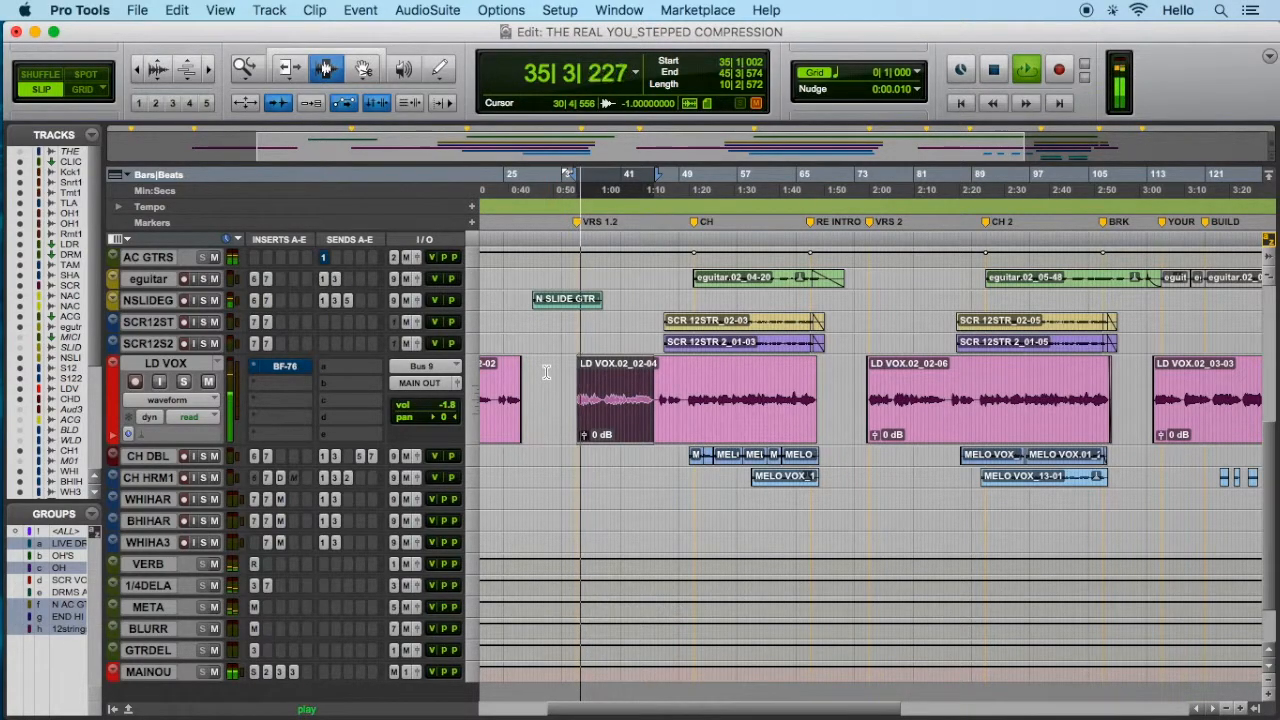
- Extend the LD VOX selection to about bar 49, just before the chorus, and play it again from its start
left_click(685, 372, "shift")
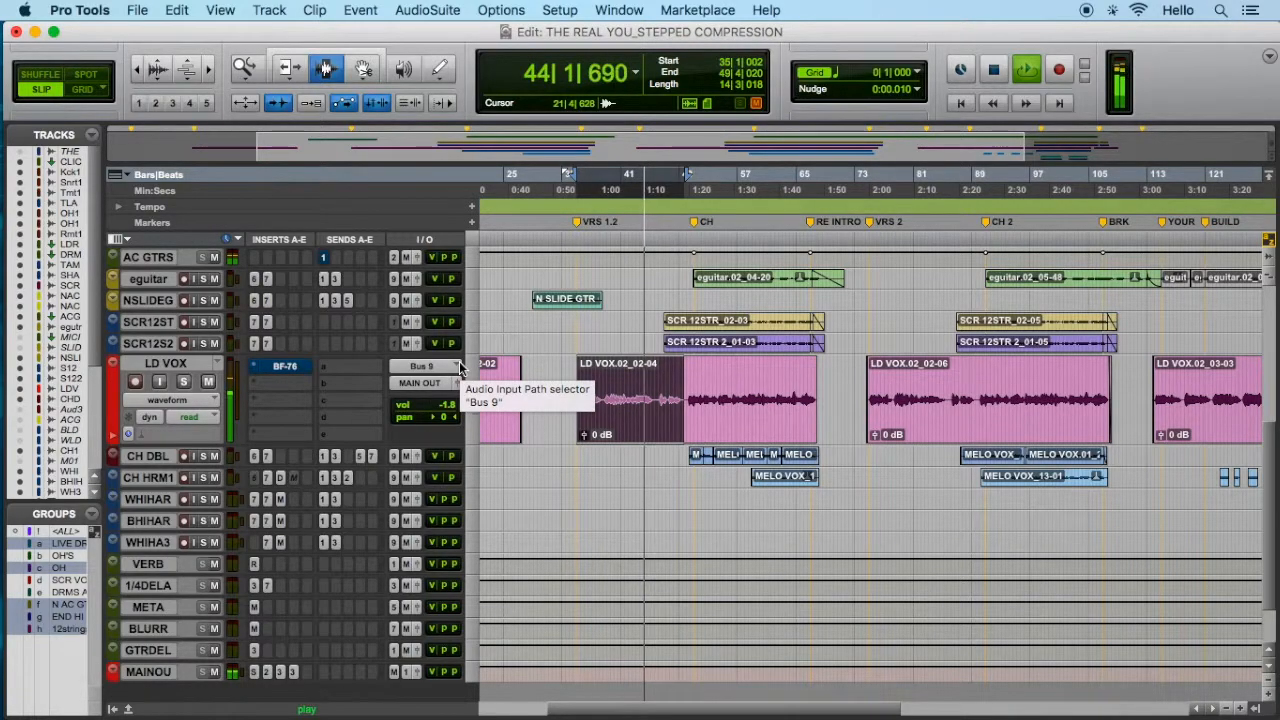
key("space")
key("space")
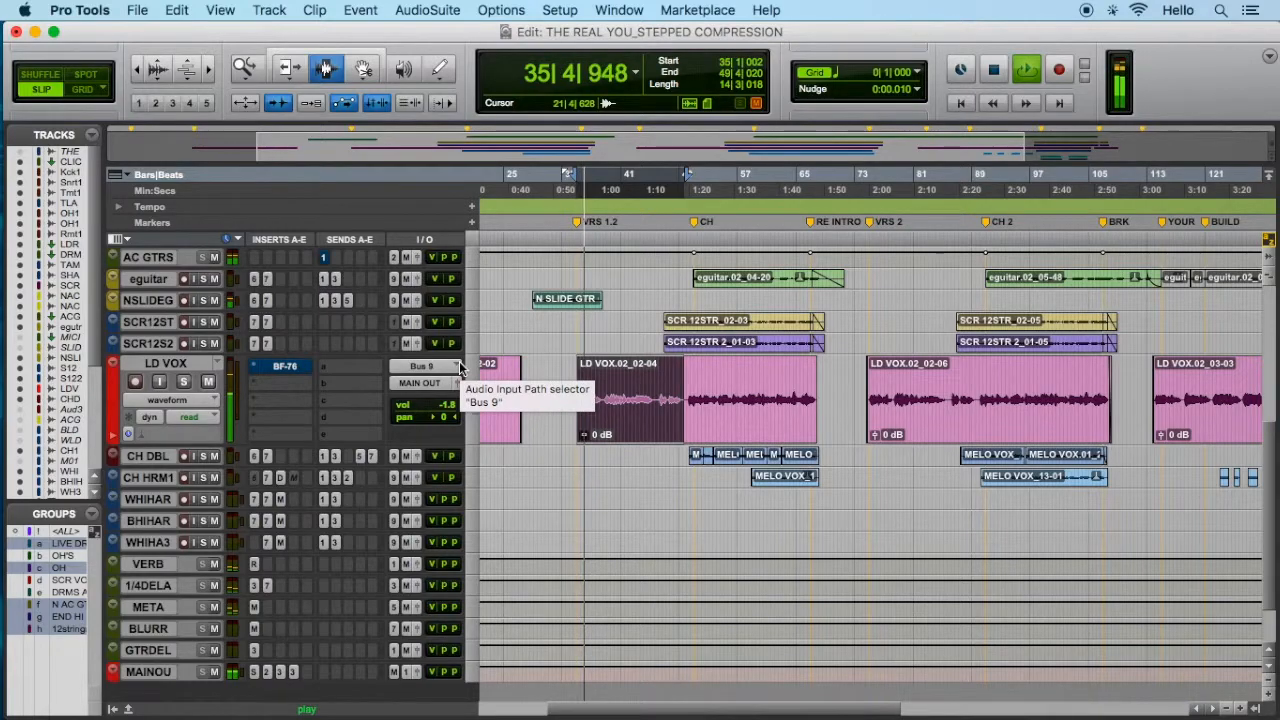
key("space")
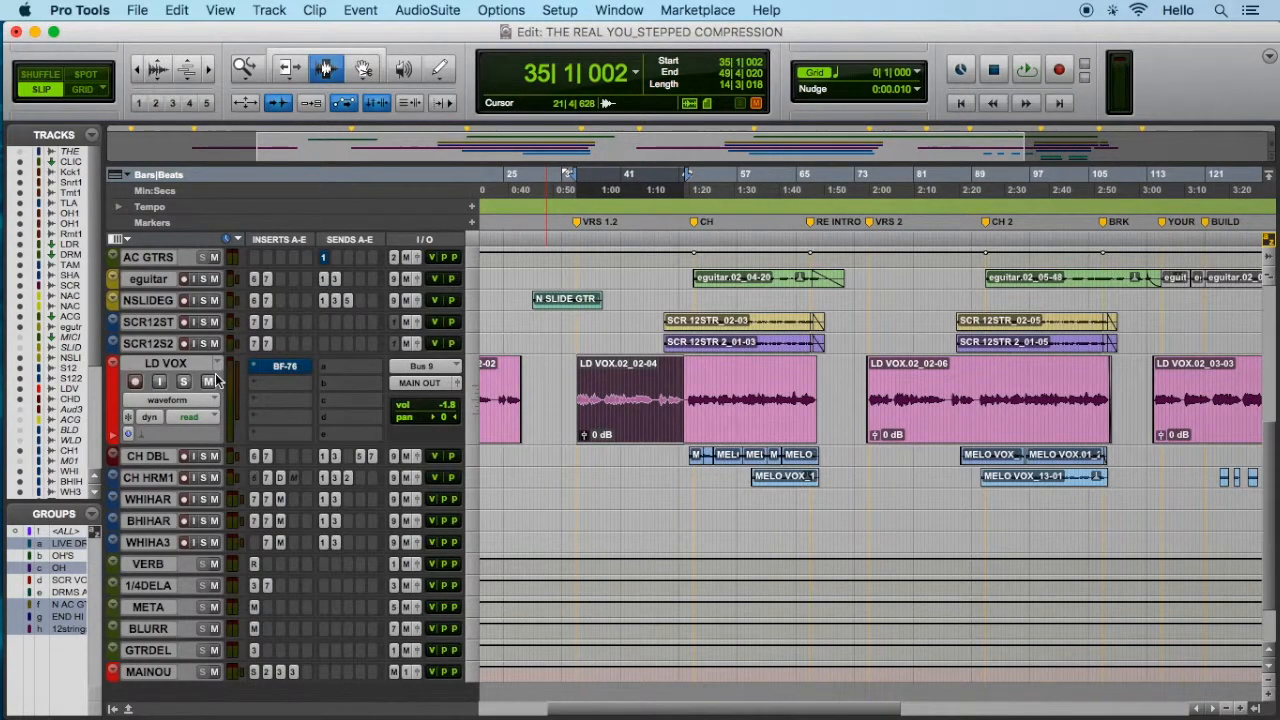
- Solo the LD VOX track and open its BF-76 compressor window
left_click(183, 382)
left_click(285, 366)
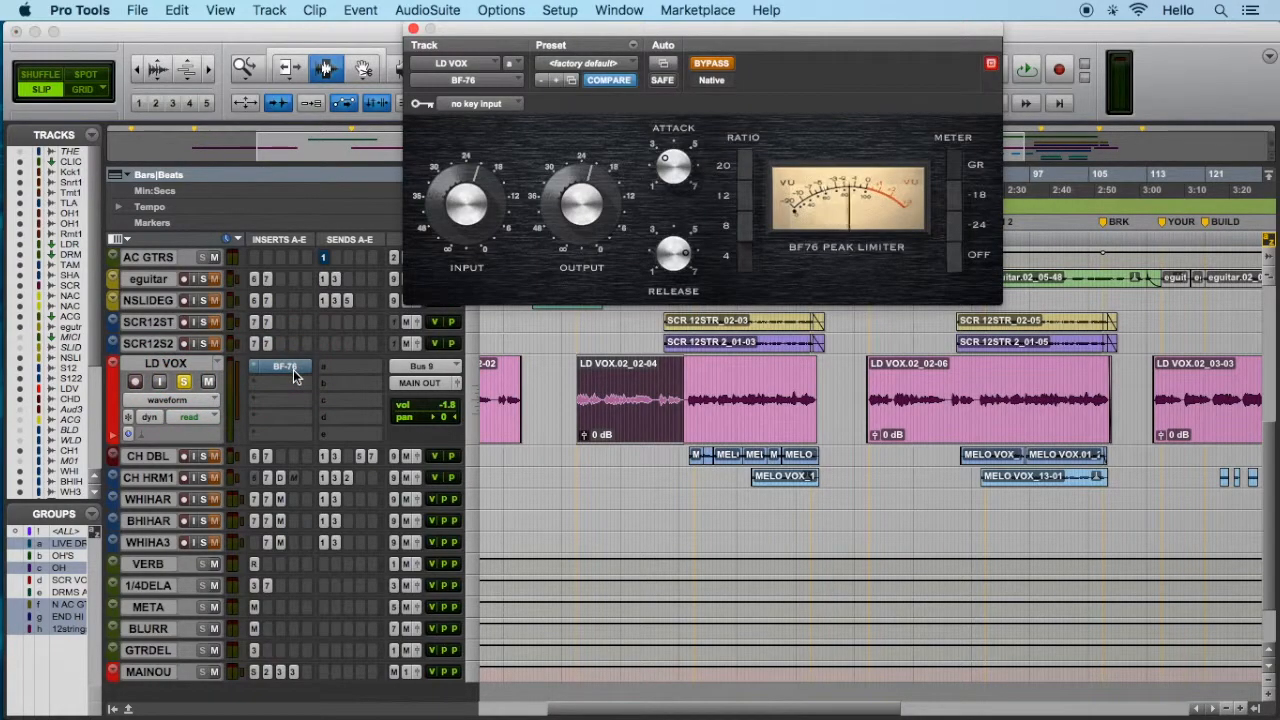
left_click_drag(613, 40, 578, 42)
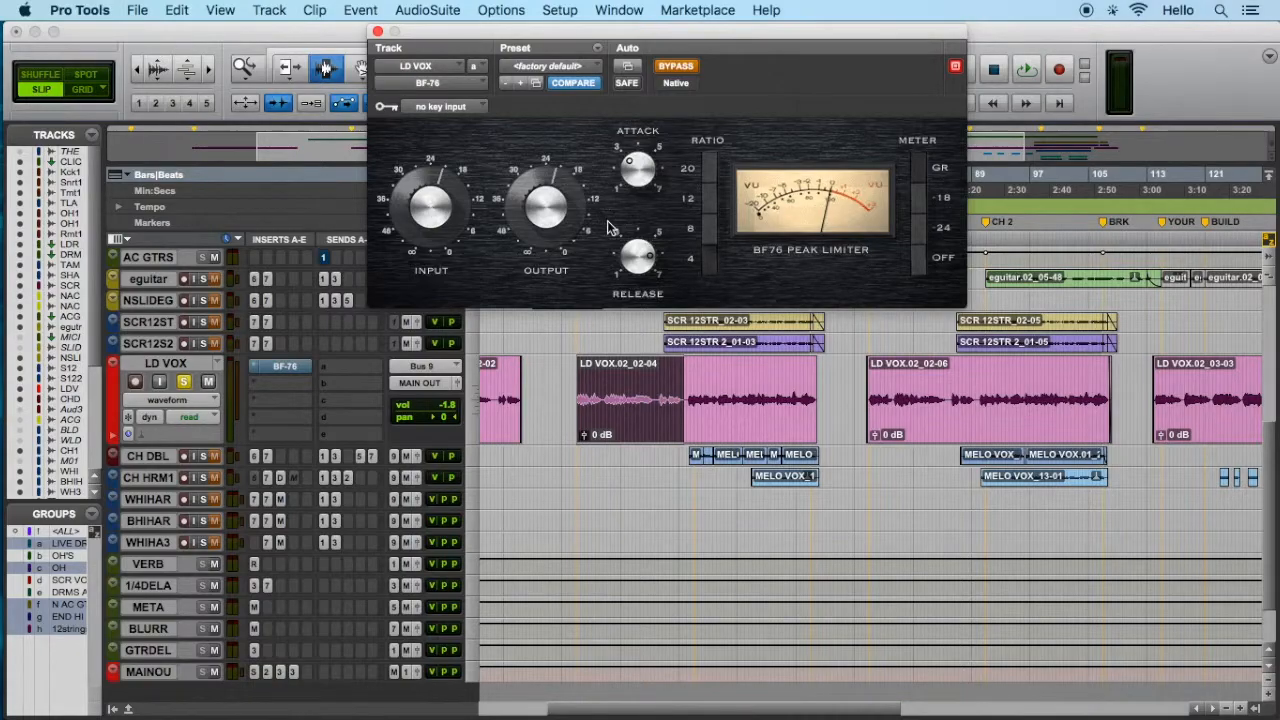
- Take the BF-76 out of bypass and raise its input to about 18 while auditioning the soloed vocal
mouse_move(433, 207)
left_mouse_down()
mouse_move(428, 250)
mouse_move(428, 234)
left_mouse_up()
key("space")
left_click(687, 67)
left_click(426, 210)
key("space")
left_click(423, 216)
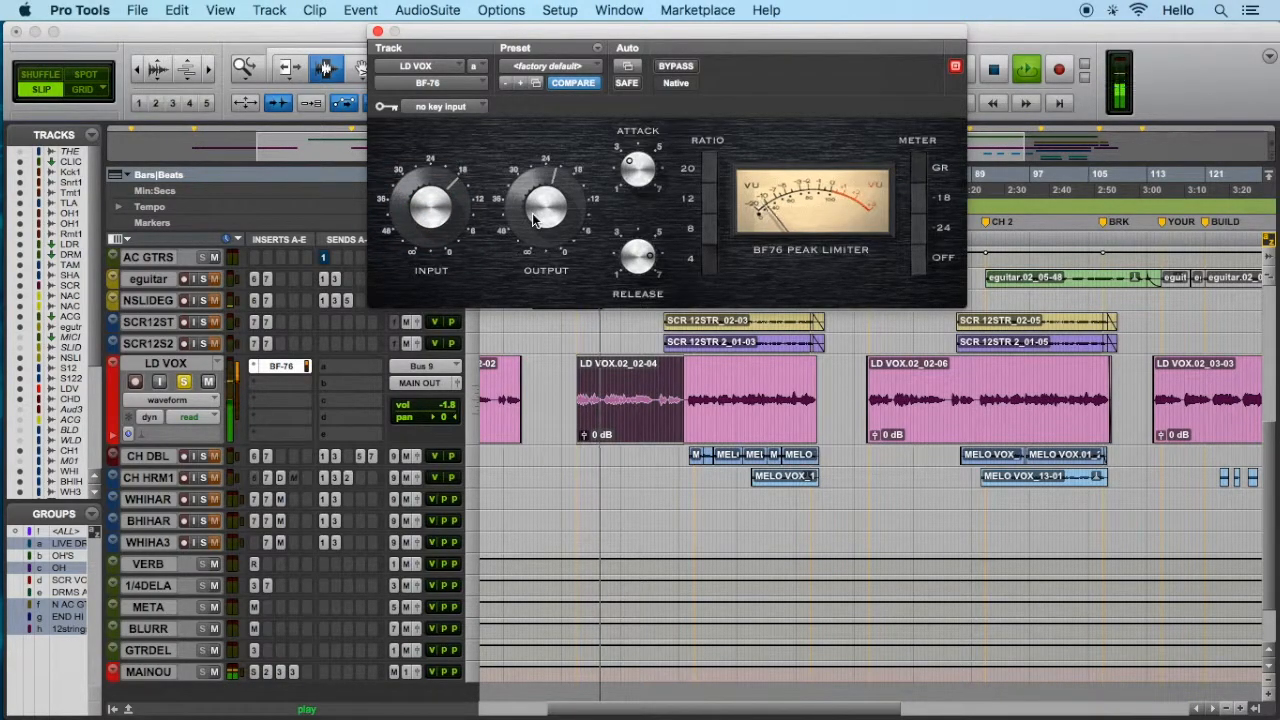
key("space")
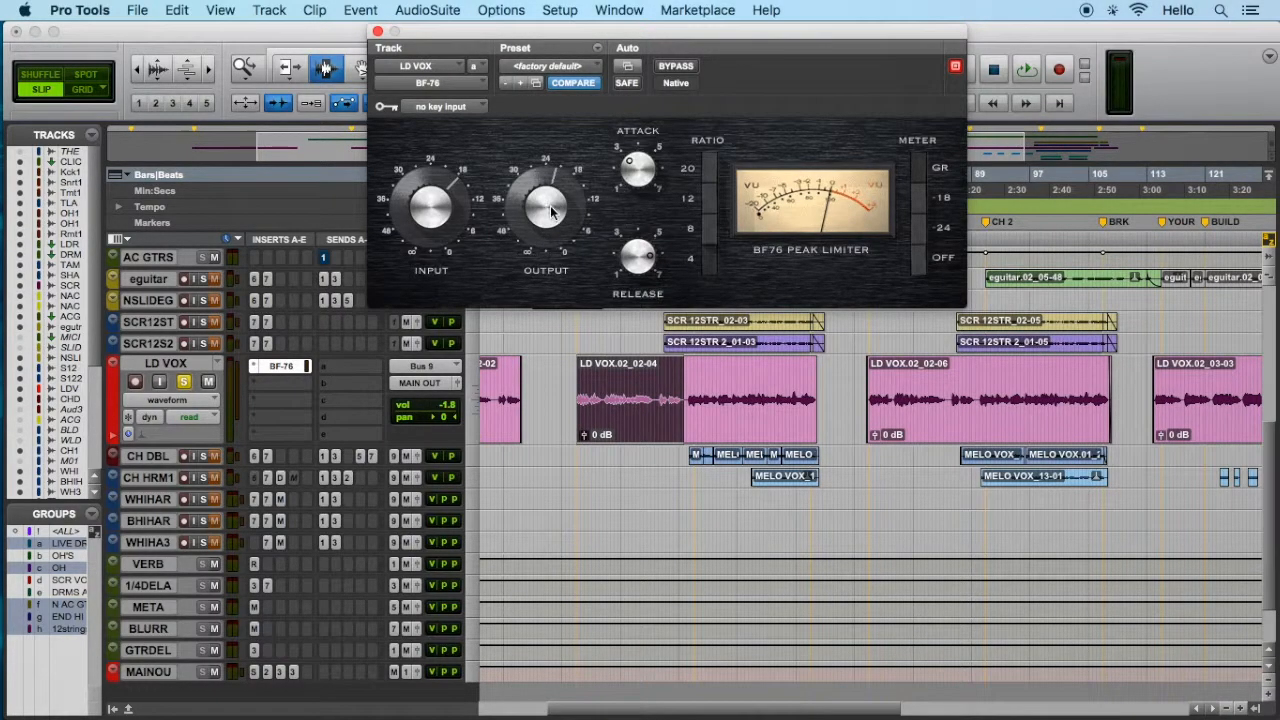
- Trim the BF-76 output slightly during playback and compare the vocal with the compressor bypassed and active
key("space")
left_click_drag(550, 210, 551, 216)
left_click(676, 66)
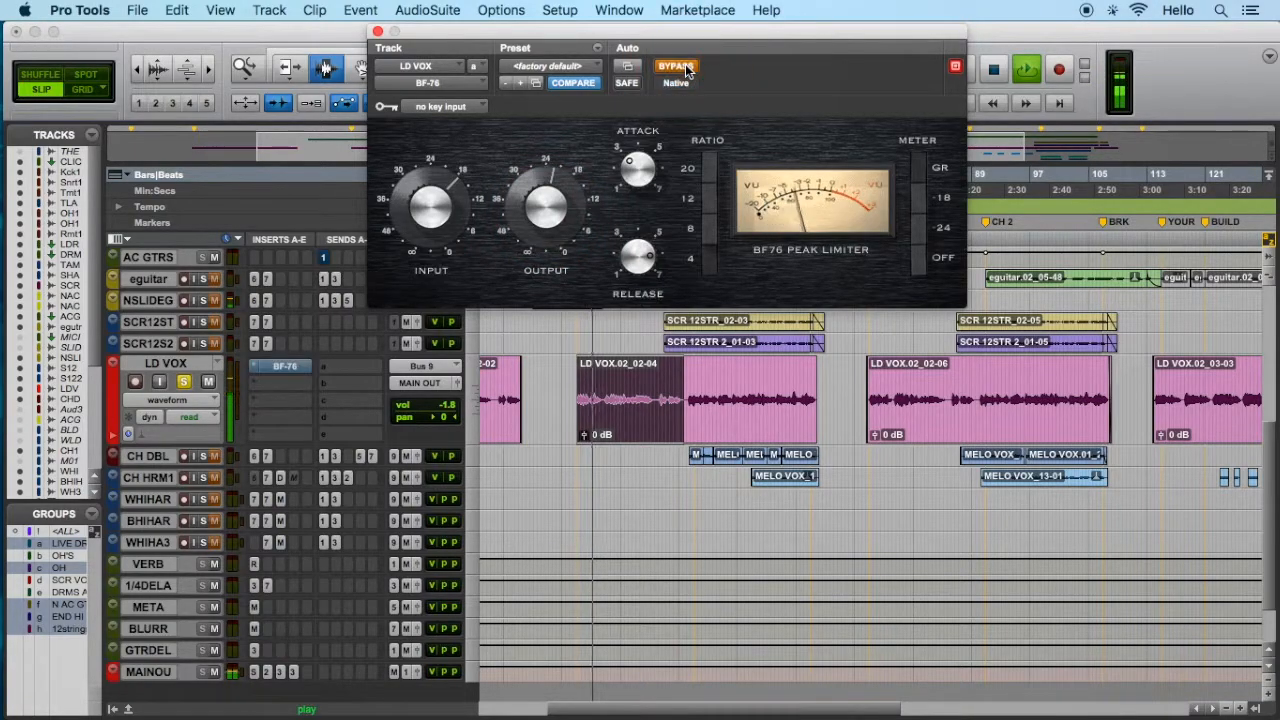
left_click(686, 67)
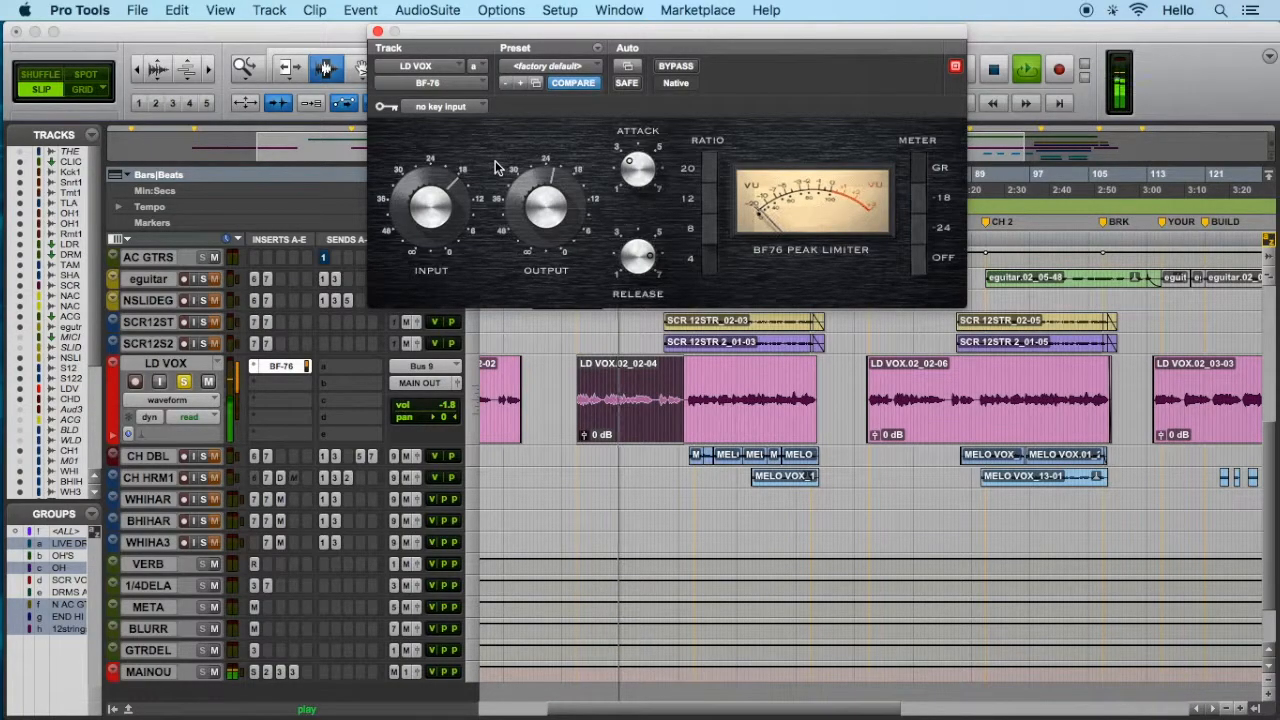
key("space")
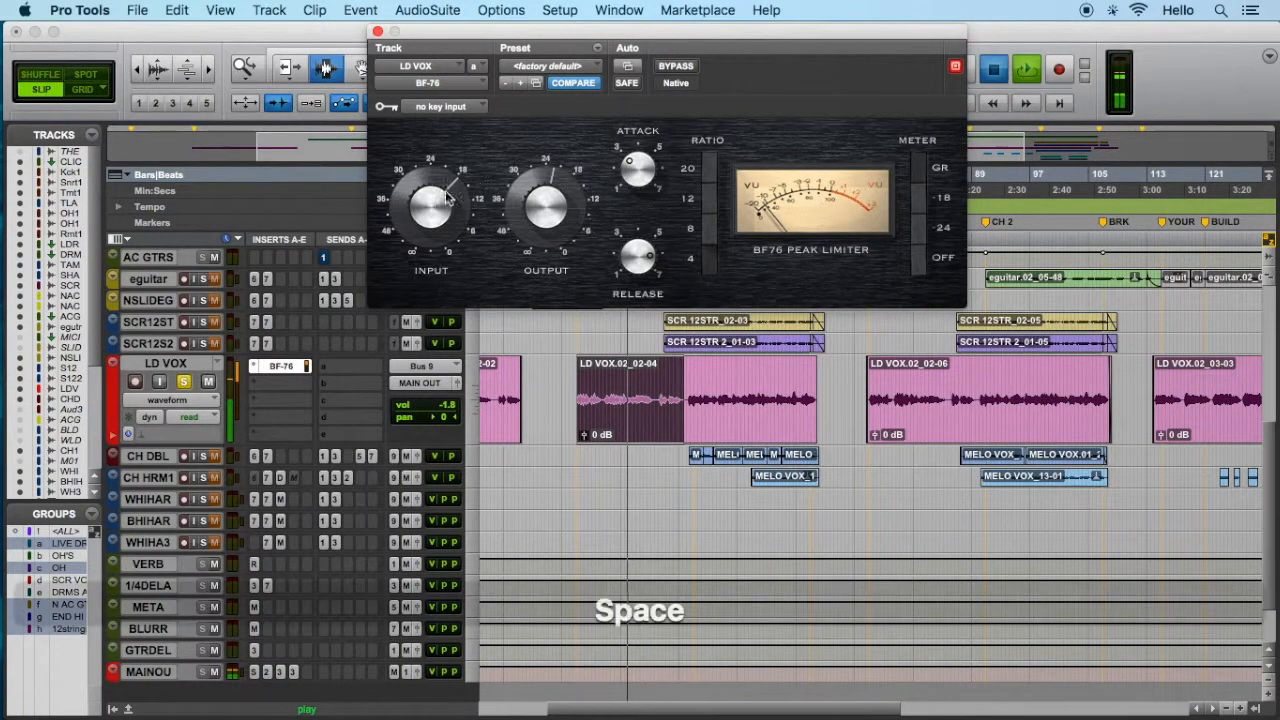
- Replace the BF-76 on LD VOX with the mono Dyn3 Compressor/Limiter
left_click(288, 369)
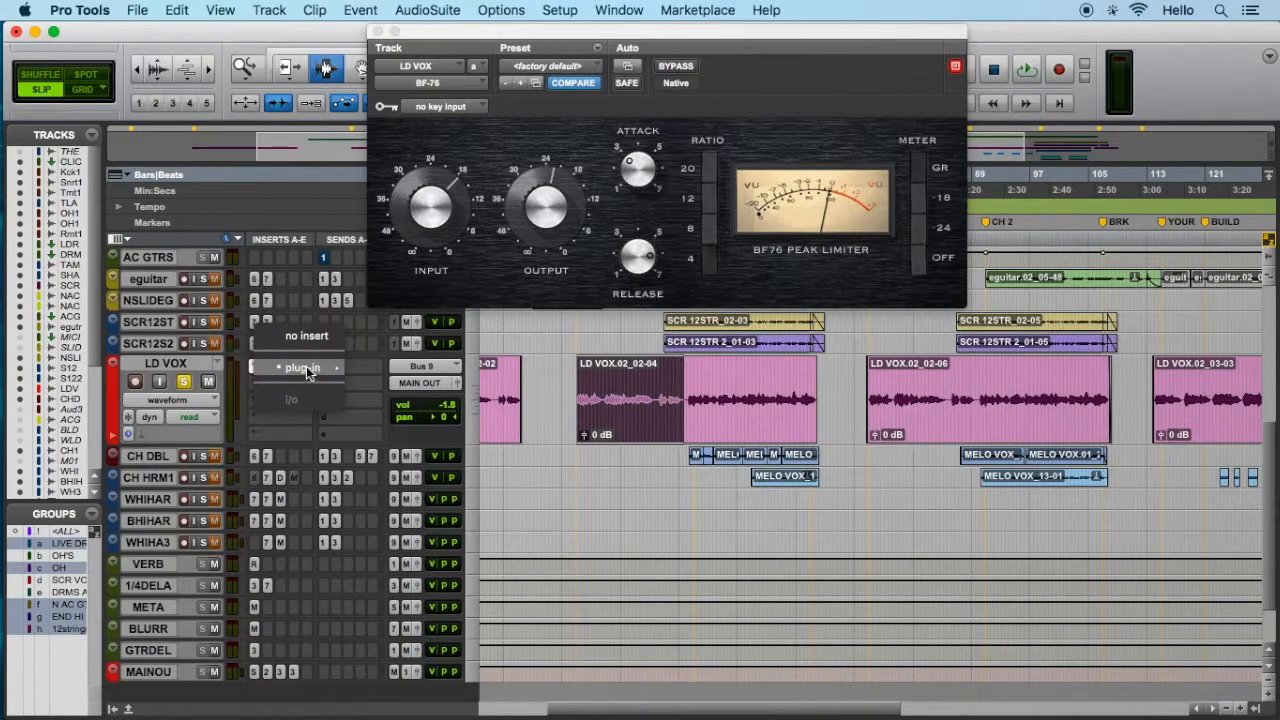
mouse_move(290, 370)
mouse_move(420, 388)
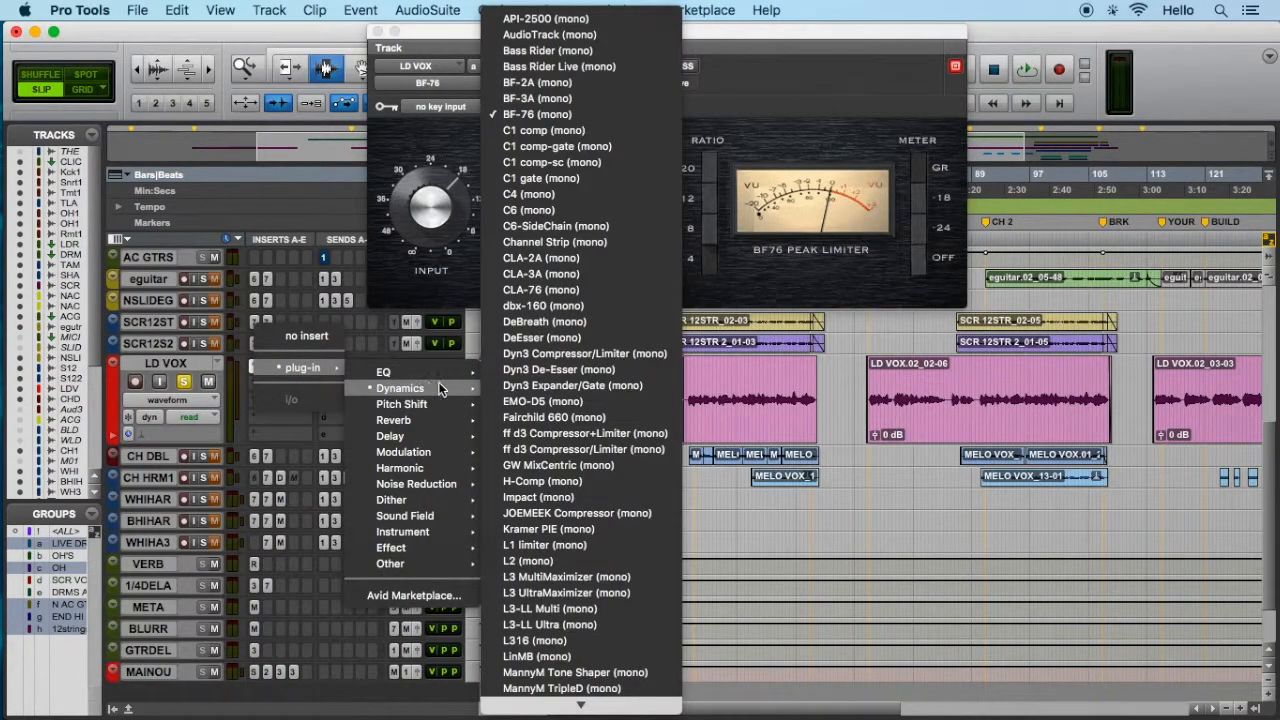
left_click(530, 354)
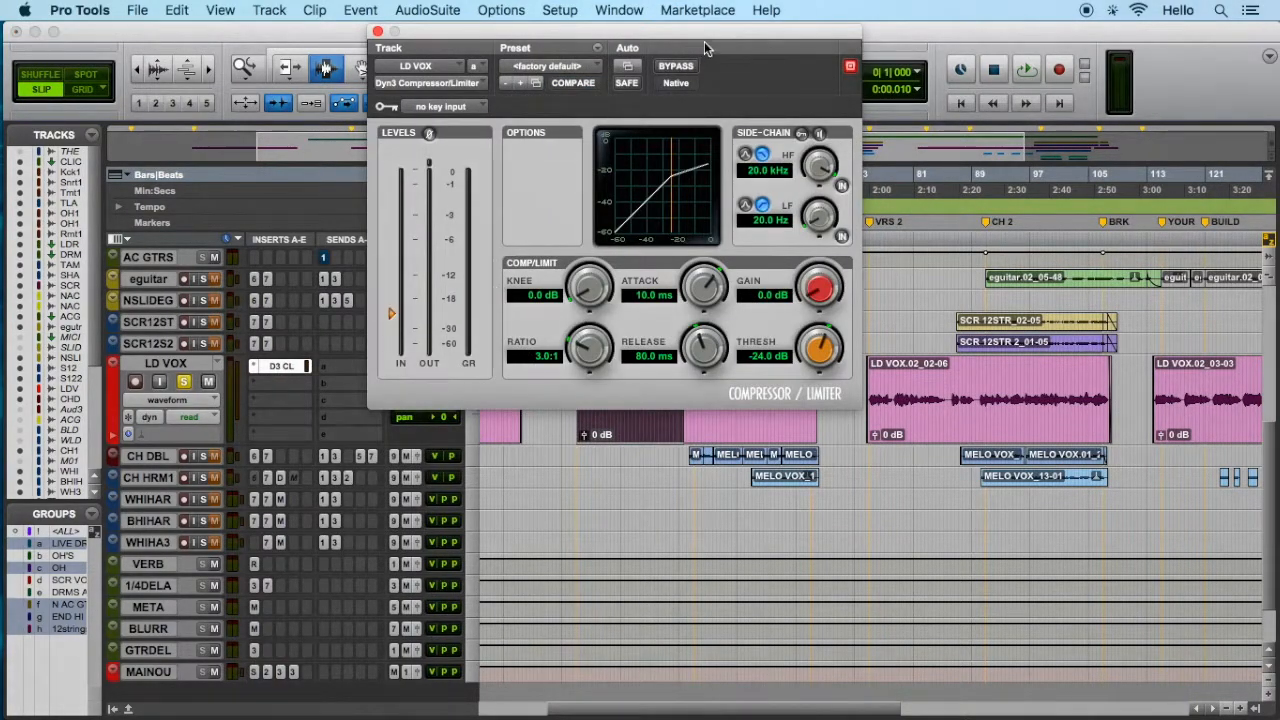
left_click(563, 66)
left_click(889, 38)
- Lower the Dyn3 compressor's threshold to about -41.4 dB during playback and set its makeup gain to 18 dB
key("space")
mouse_move(390, 313)
left_mouse_down()
mouse_move(386, 300)
mouse_move(389, 334)
left_mouse_up()
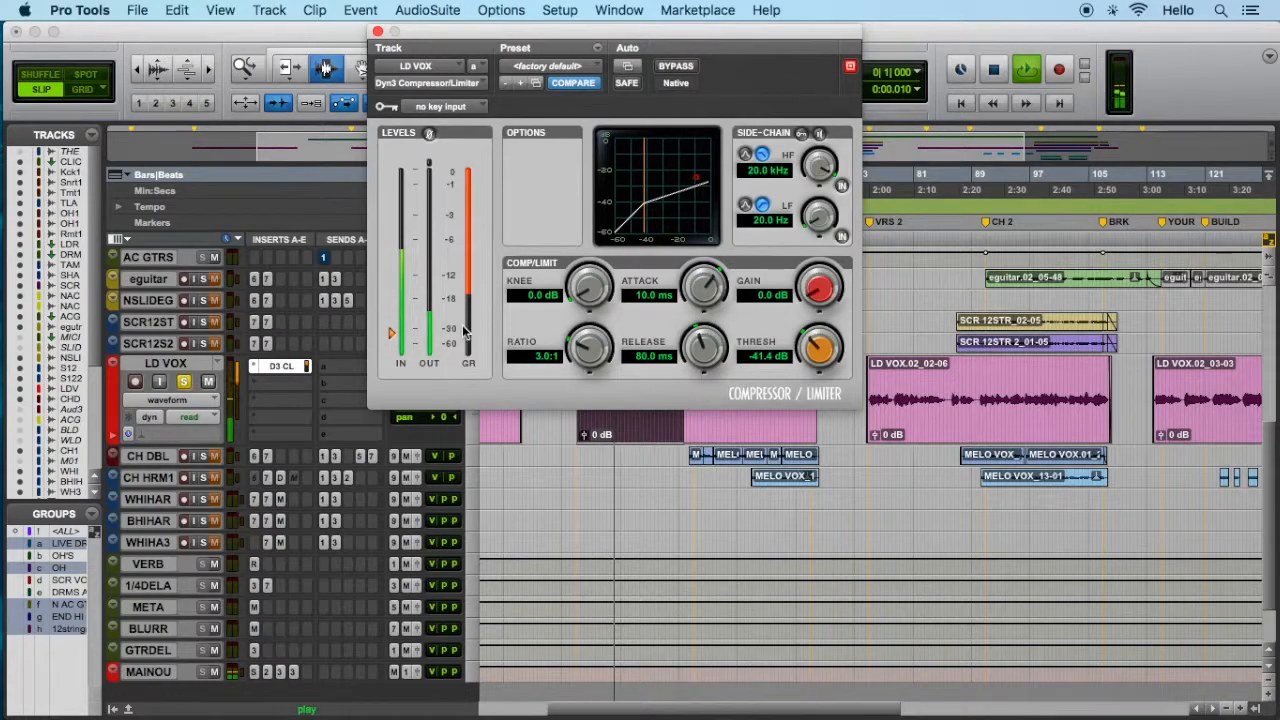
left_click(783, 297)
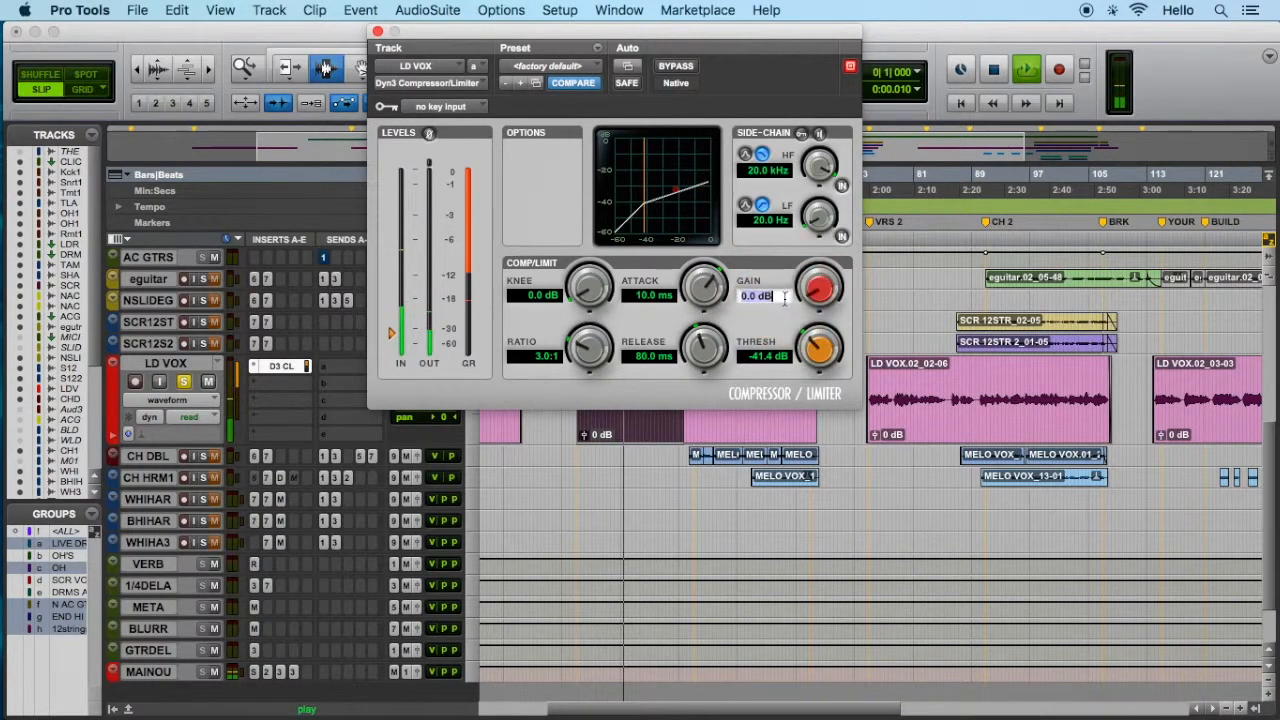
type("18")
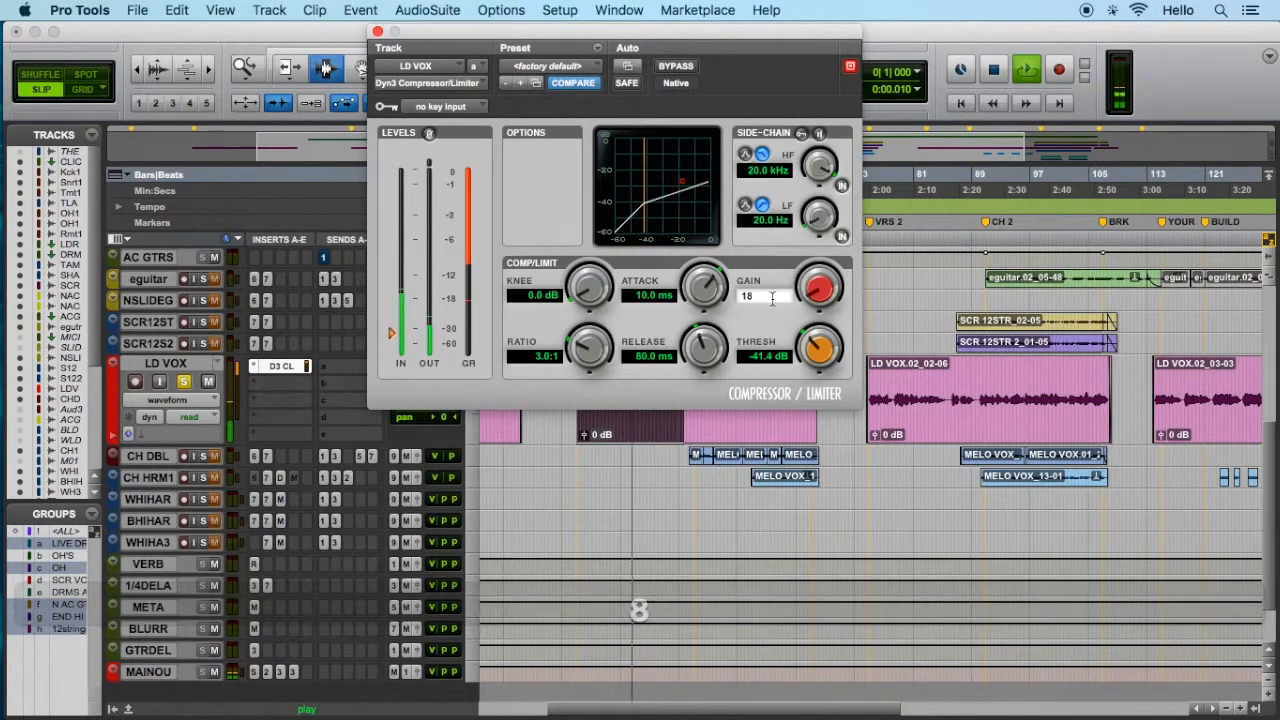
key("Return")
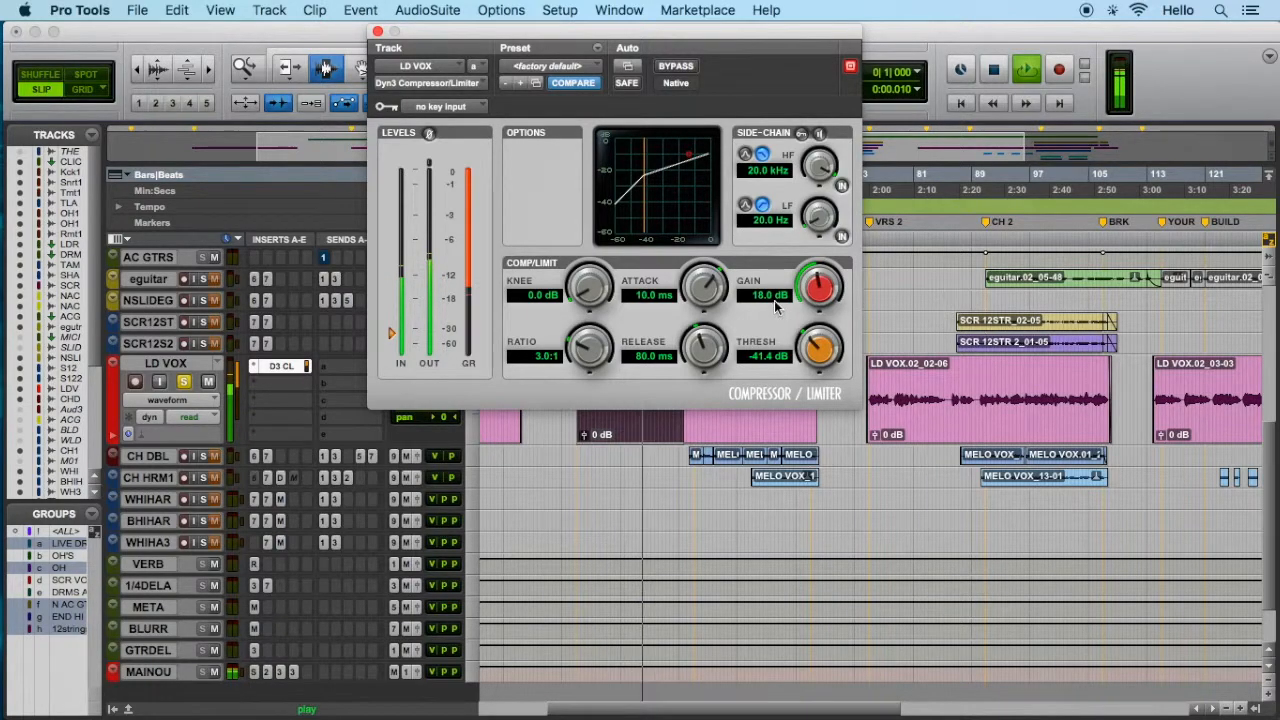
- Compare the vocal with the Dyn3 compressor bypassed and active, leaving it bypassed and stopping playback
left_click(677, 66)
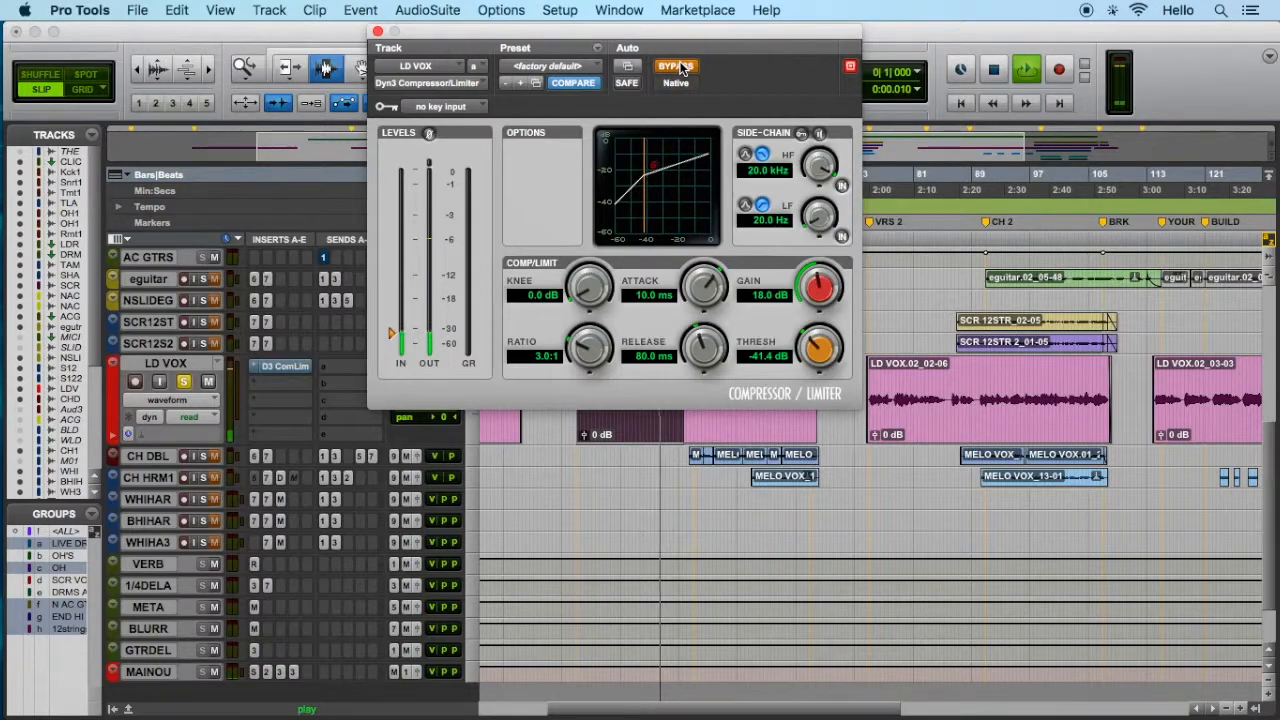
left_click(677, 66)
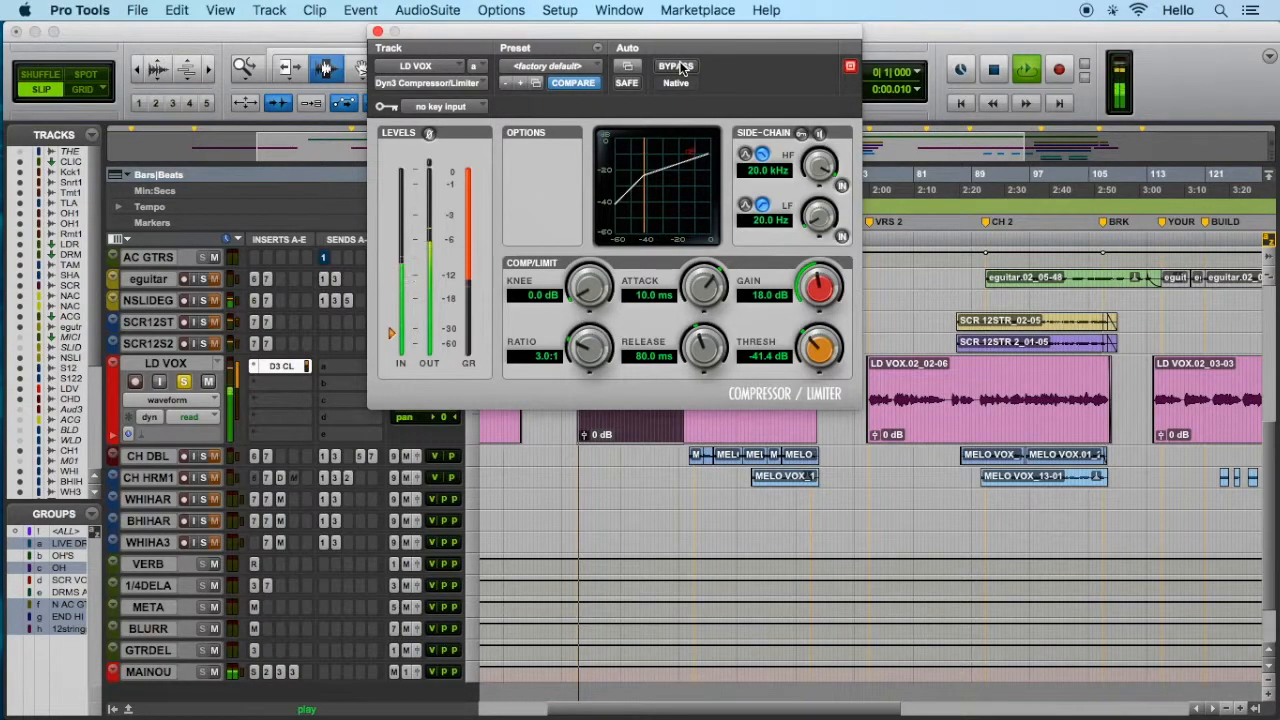
left_click(677, 66)
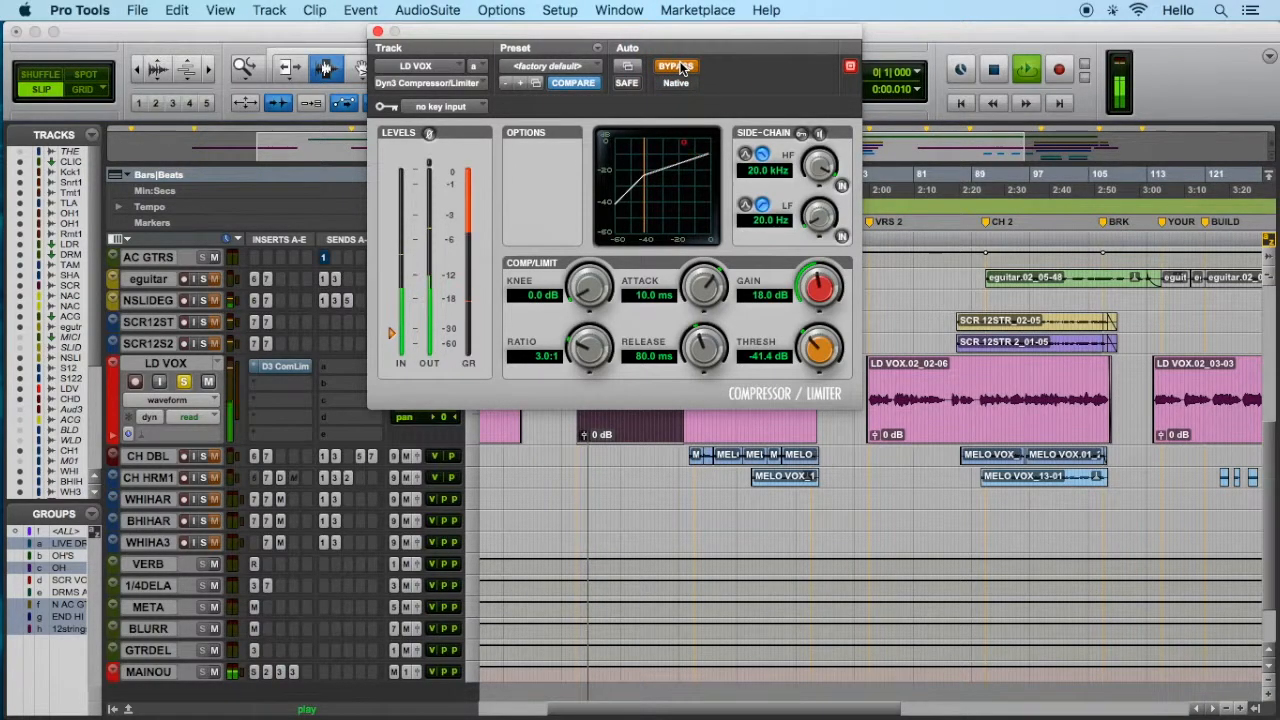
key("space")
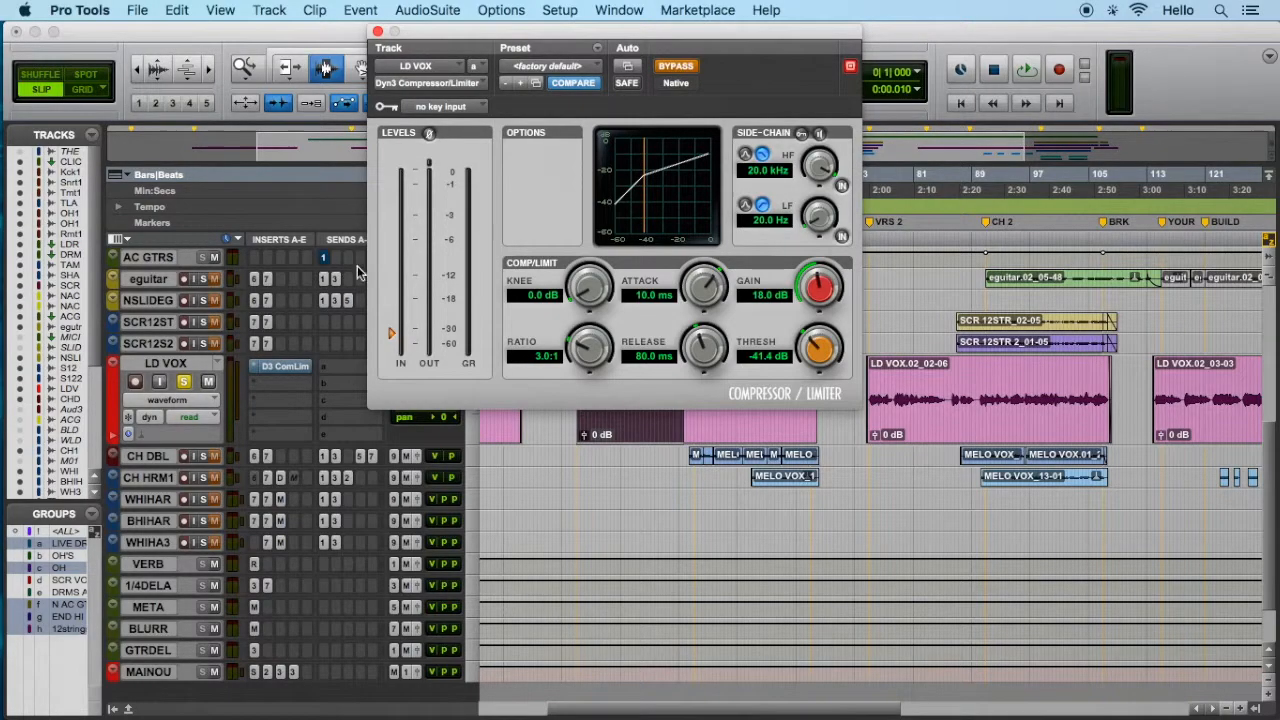
- Replace the Dyn3 compressor on LD VOX with the mono RCompressor and load its Vocal factory preset
left_click(252, 371)
mouse_move(330, 367)
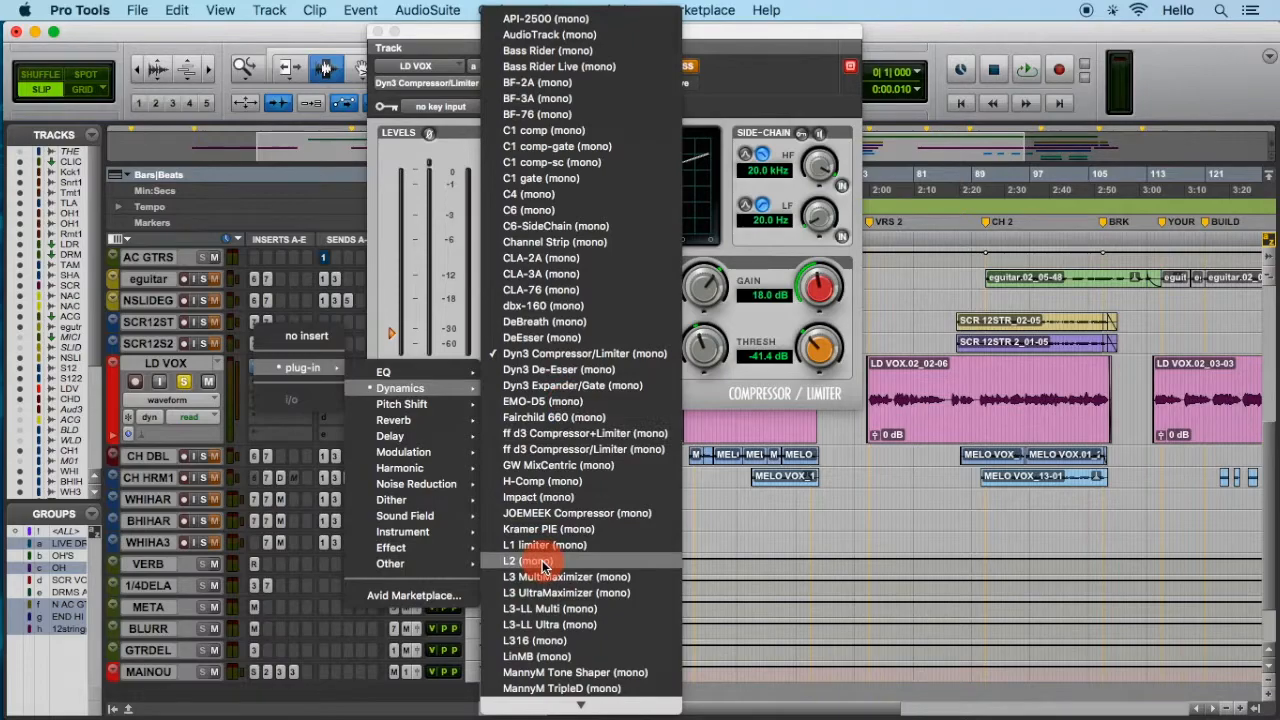
mouse_move(534, 708)
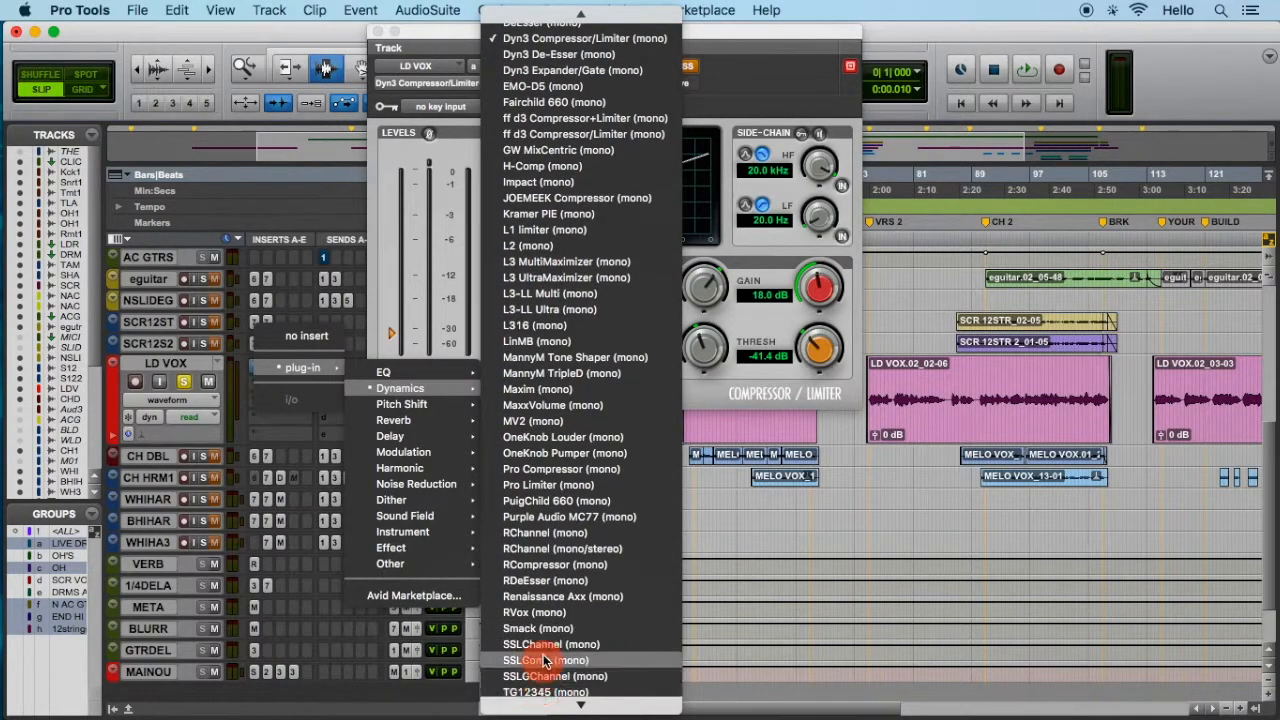
left_click(556, 566)
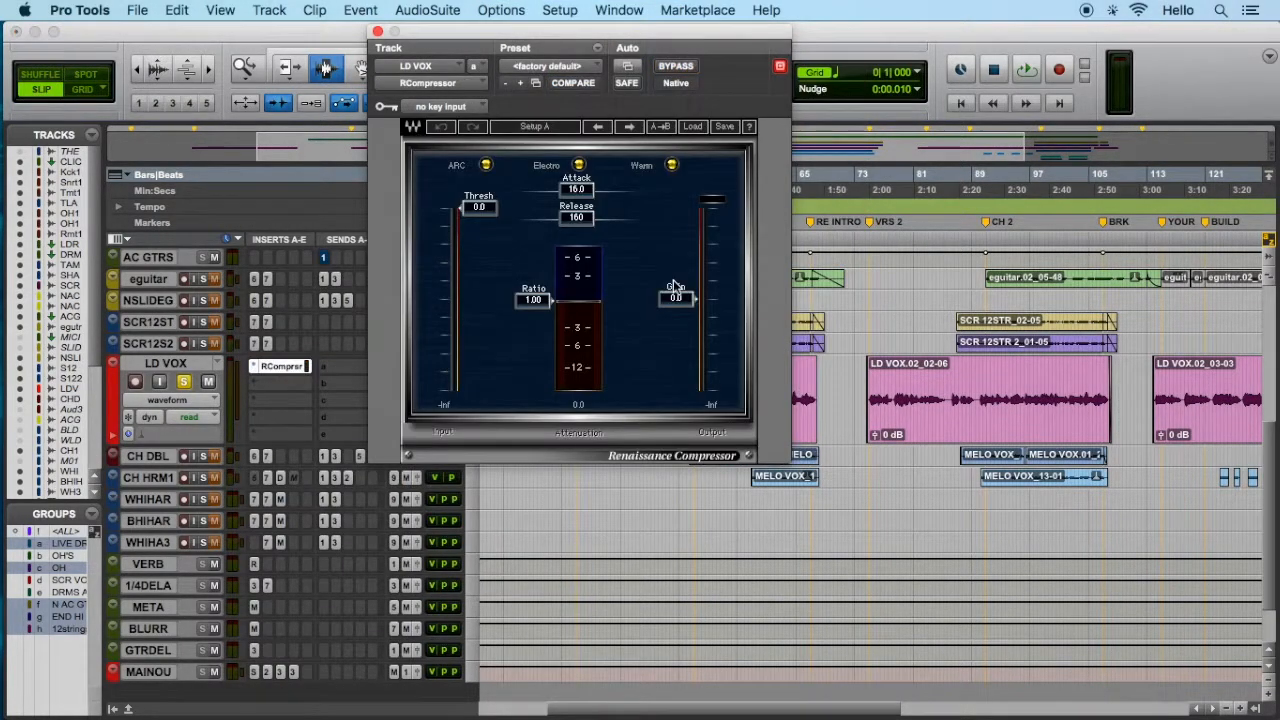
left_click(692, 126)
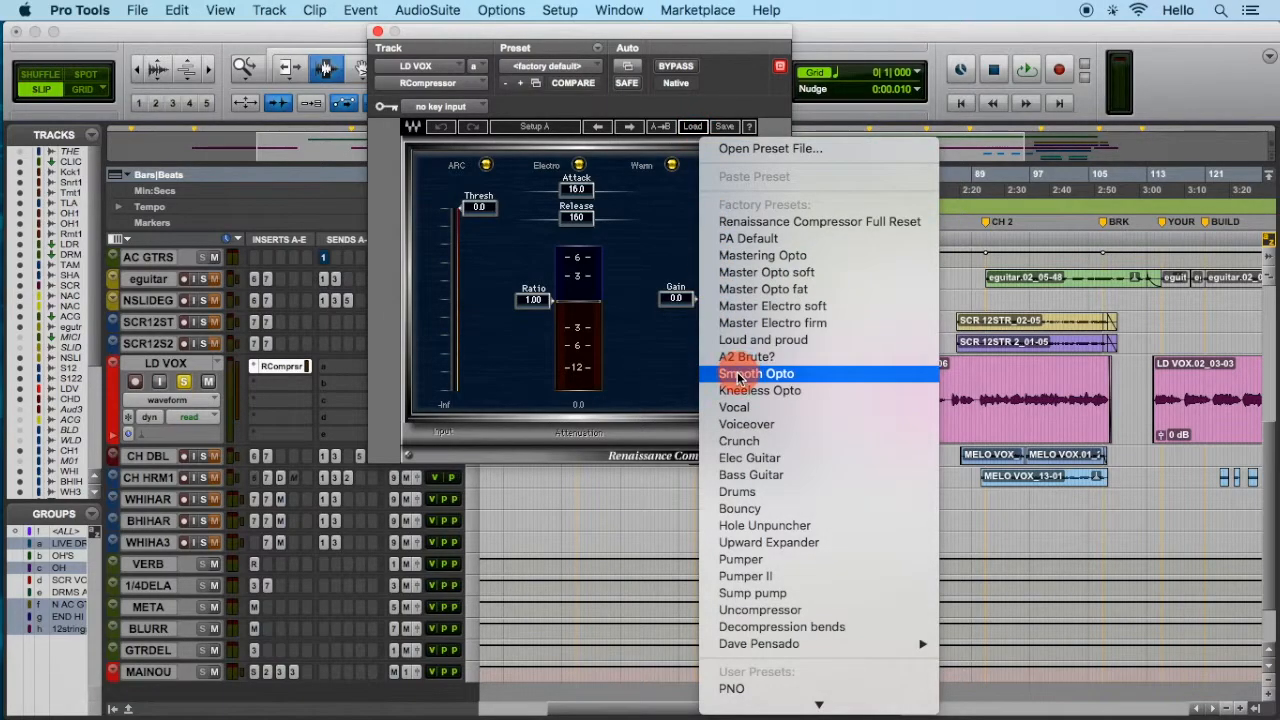
left_click(735, 408)
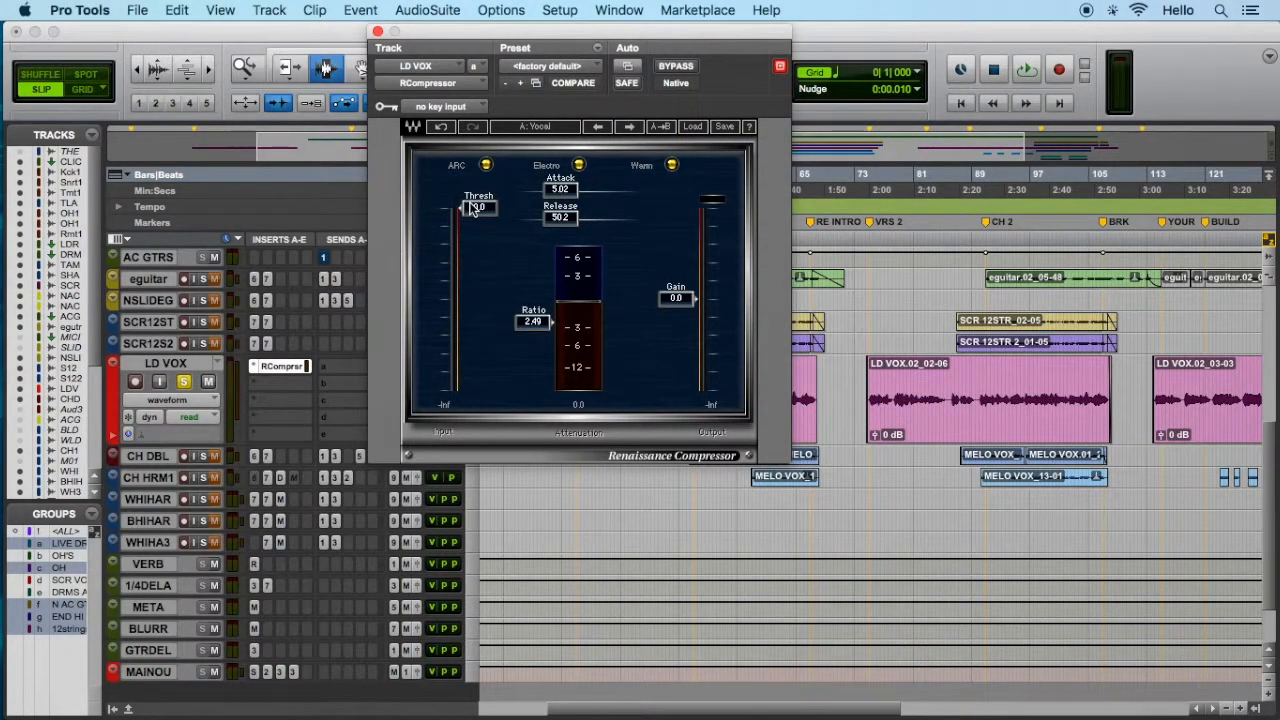
- Lower the RCompressor threshold to about -33.8 while the vocal plays and set its gain to 15
key("space")
left_click_drag(473, 208, 446, 406)
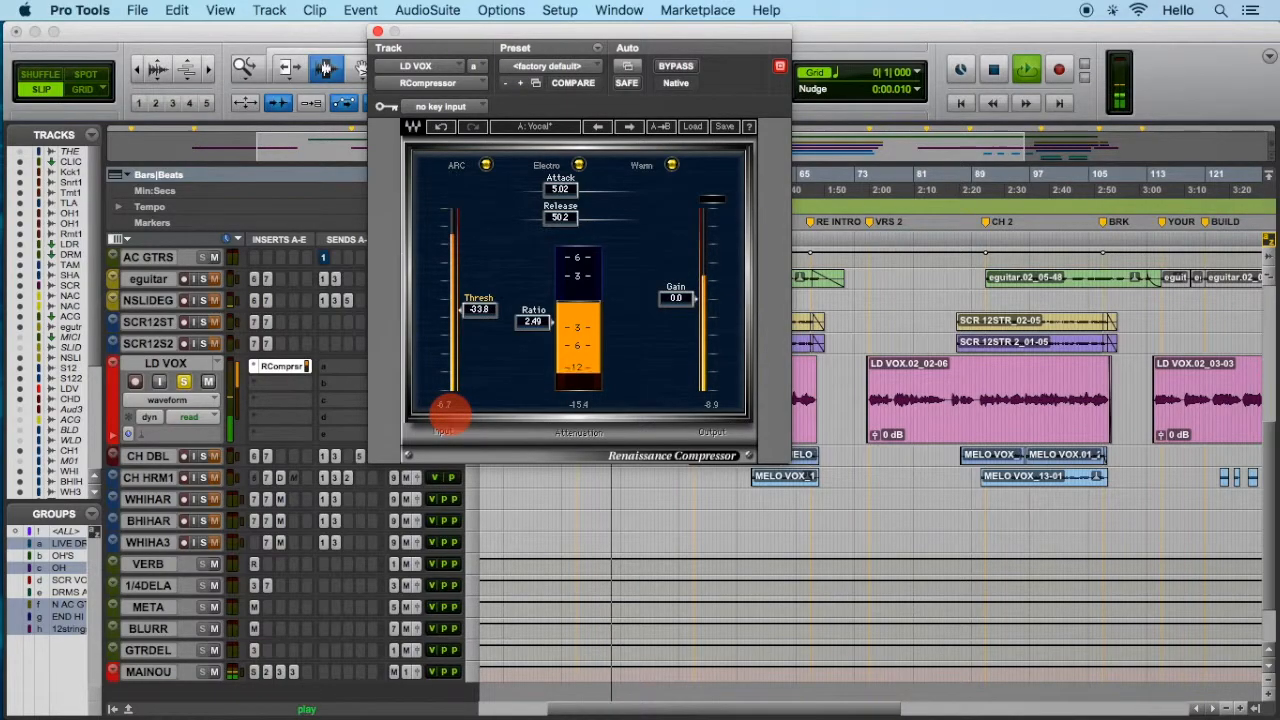
left_click(676, 298)
type("15")
key("Return")
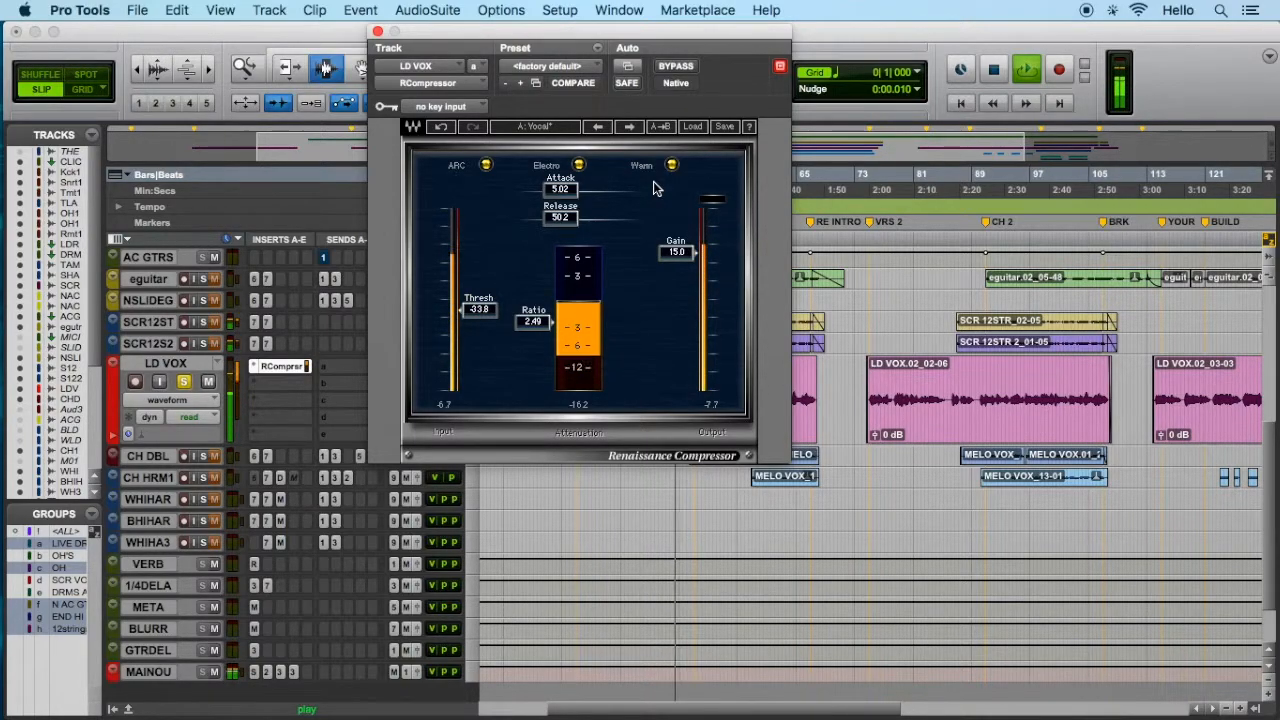
key("space")
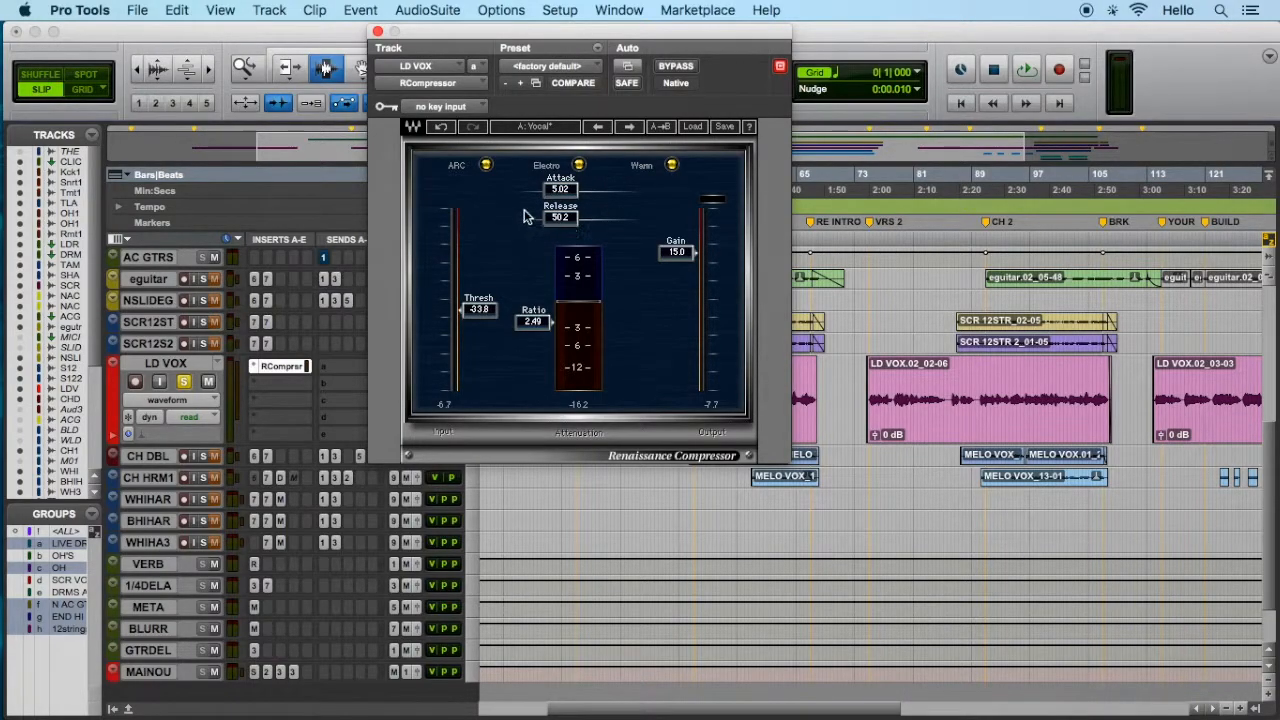
left_click_drag(521, 202, 552, 232)
- Insert a mono BF-76 in the second insert slot of LD VOX, directly after the RCompressor
key("alt")
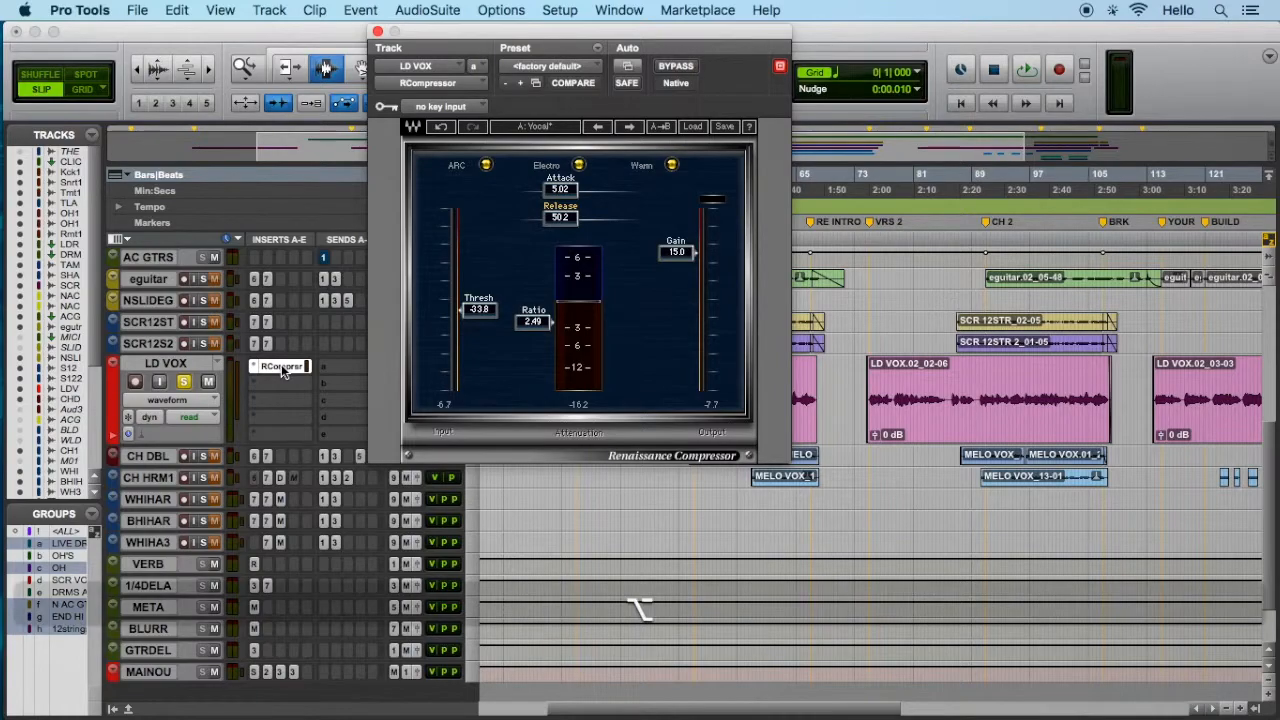
left_click(283, 370)
mouse_move(330, 421)
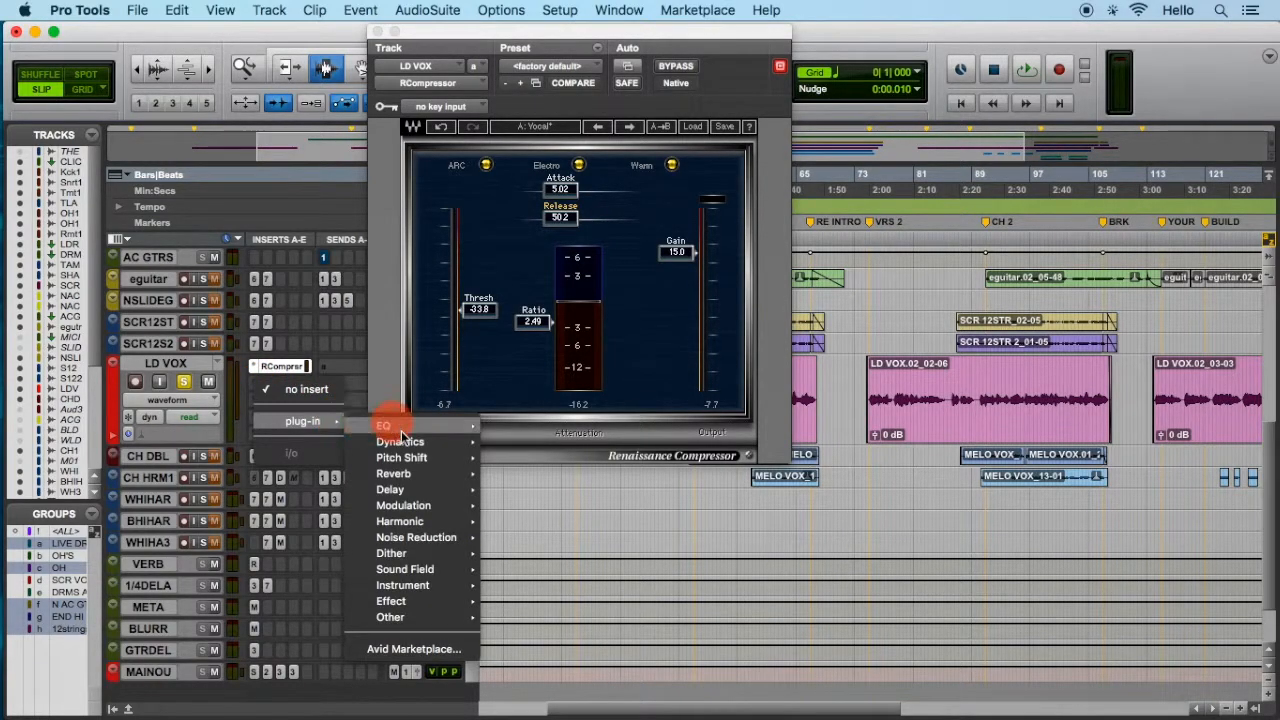
mouse_move(455, 441)
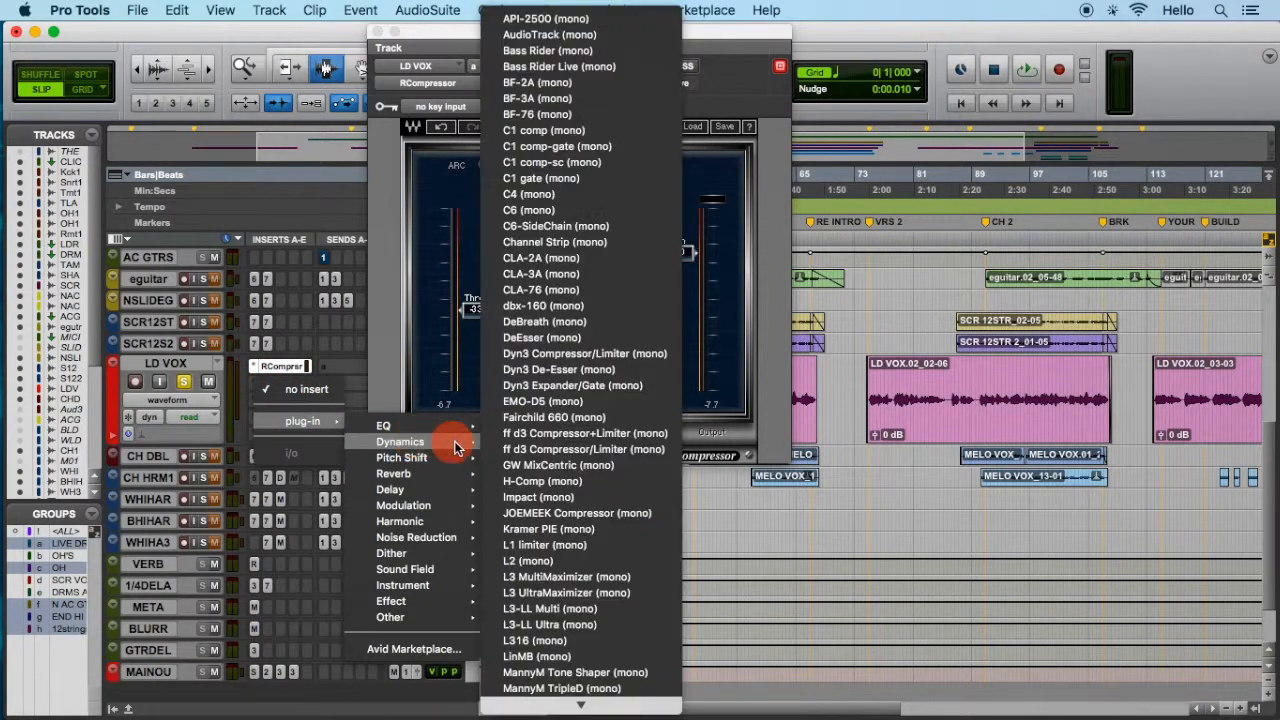
left_click(572, 116)
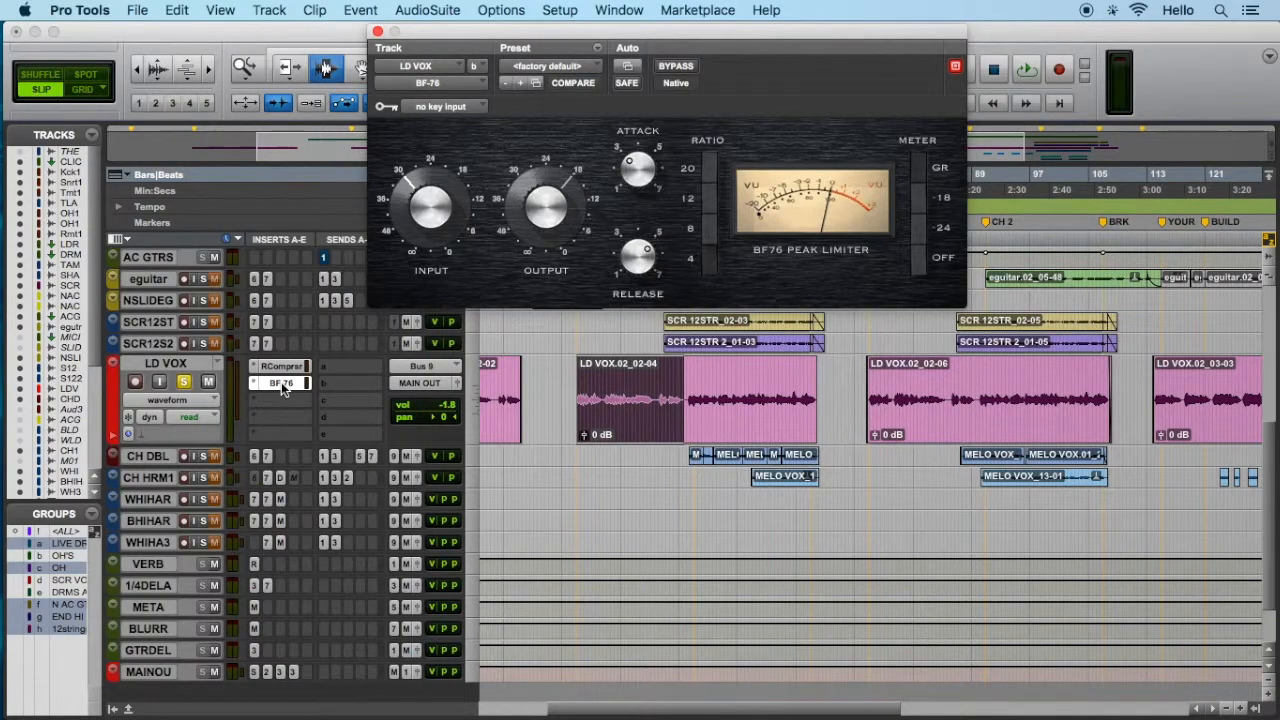
- Insert a mono RCompressor in the third insert slot of LD VOX and bypass both it and the BF-76
key("alt")
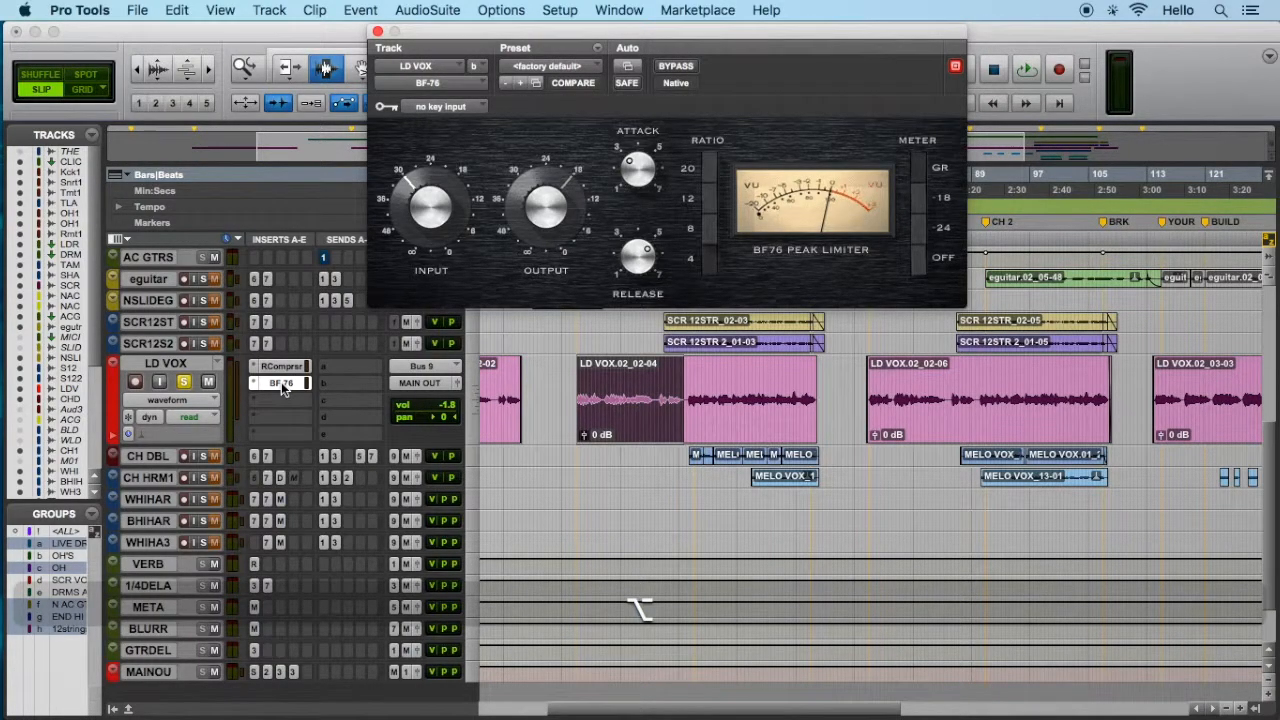
left_click(281, 382)
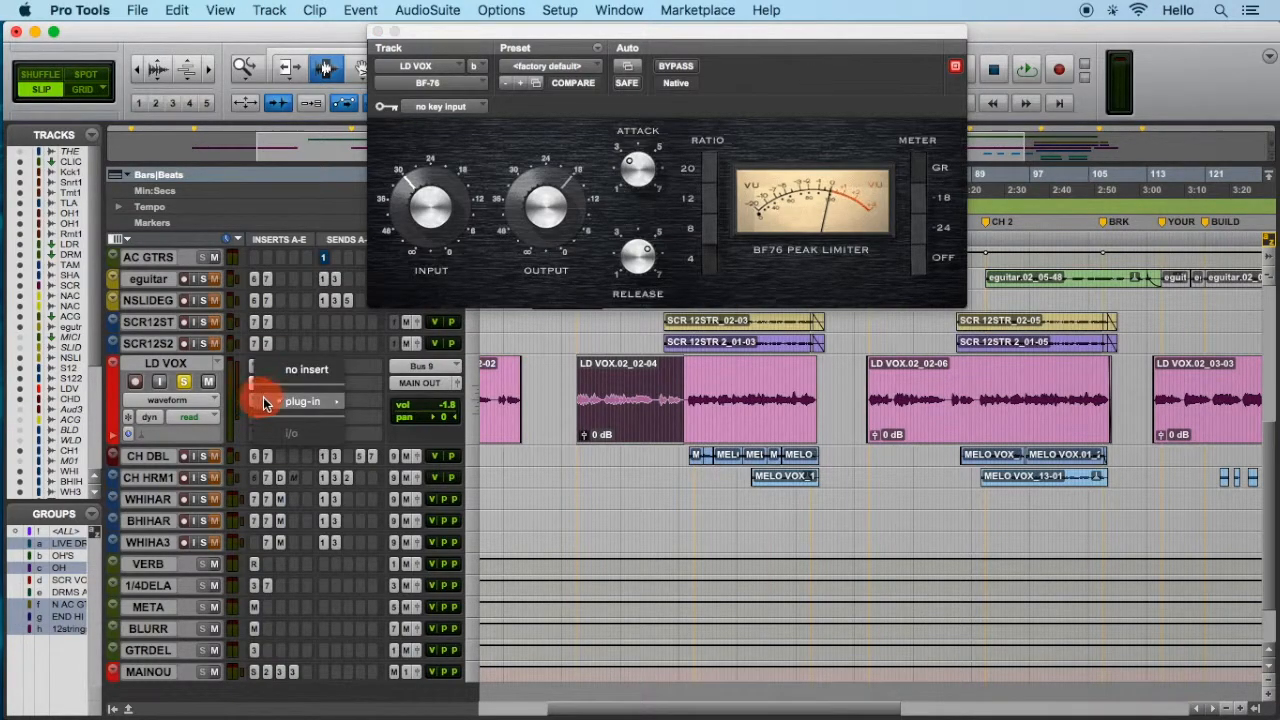
mouse_move(265, 402)
mouse_move(400, 421)
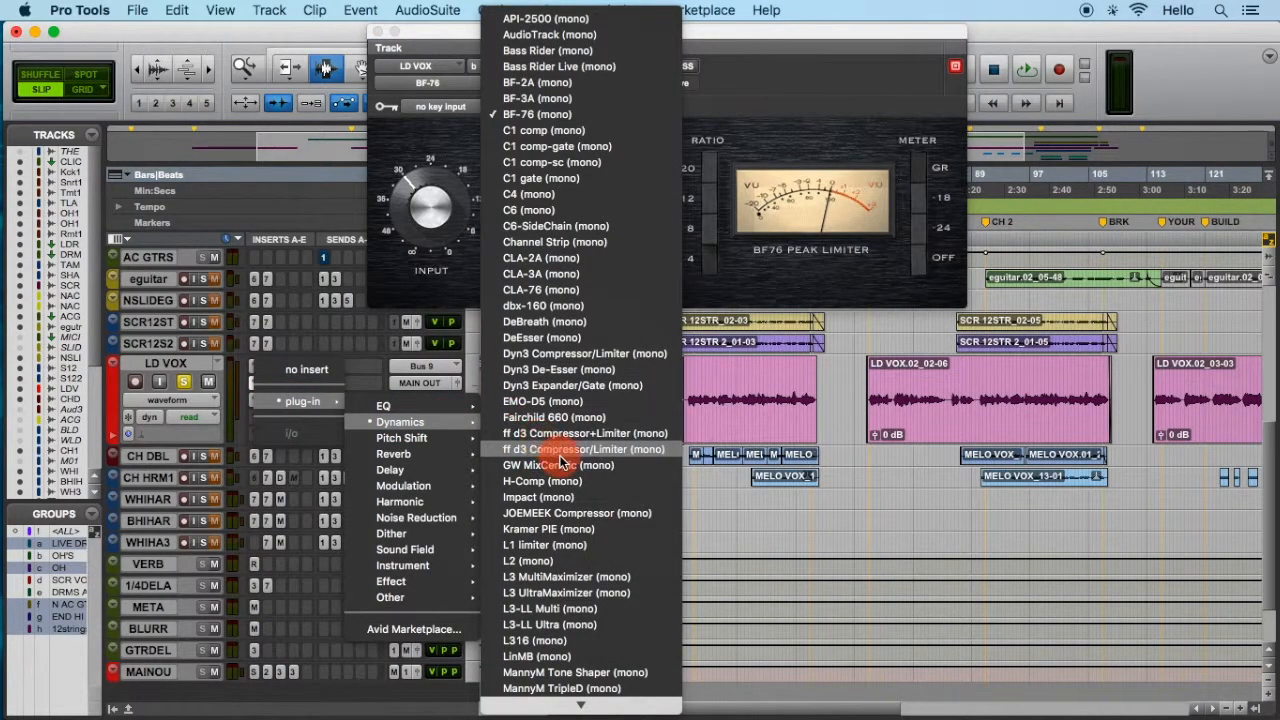
scroll(550, 665, "down", 5)
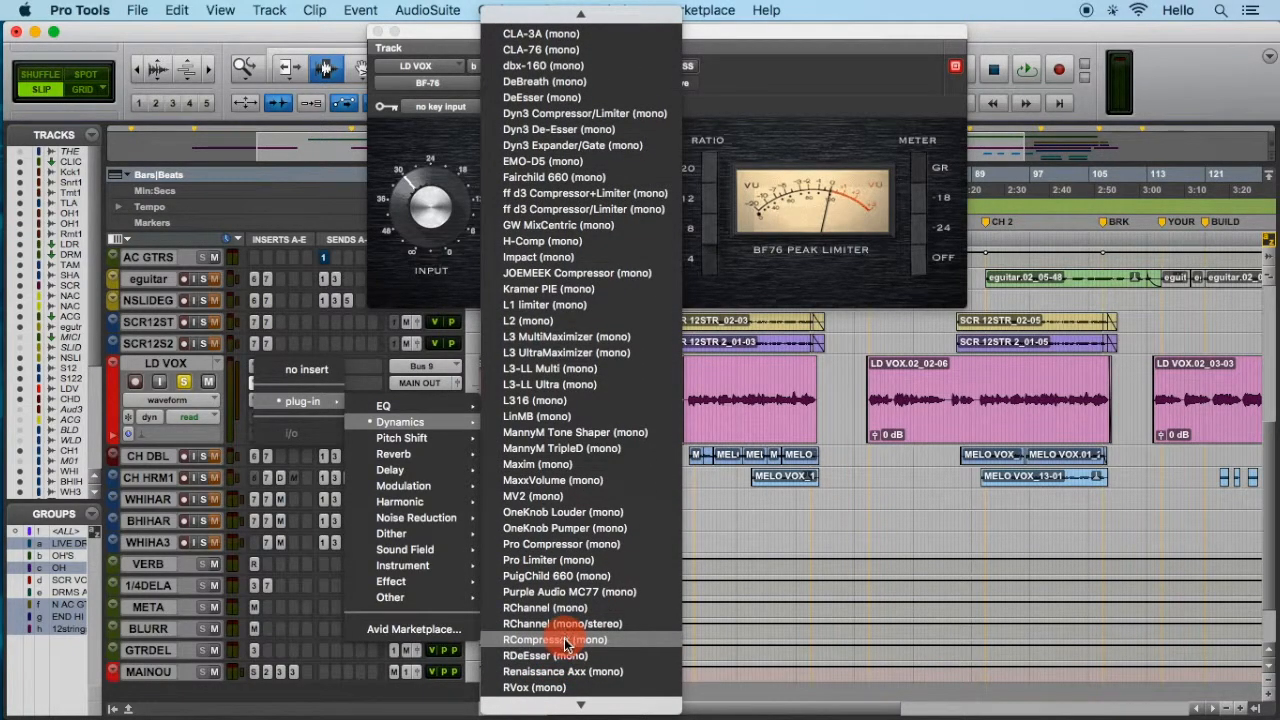
left_click(565, 640)
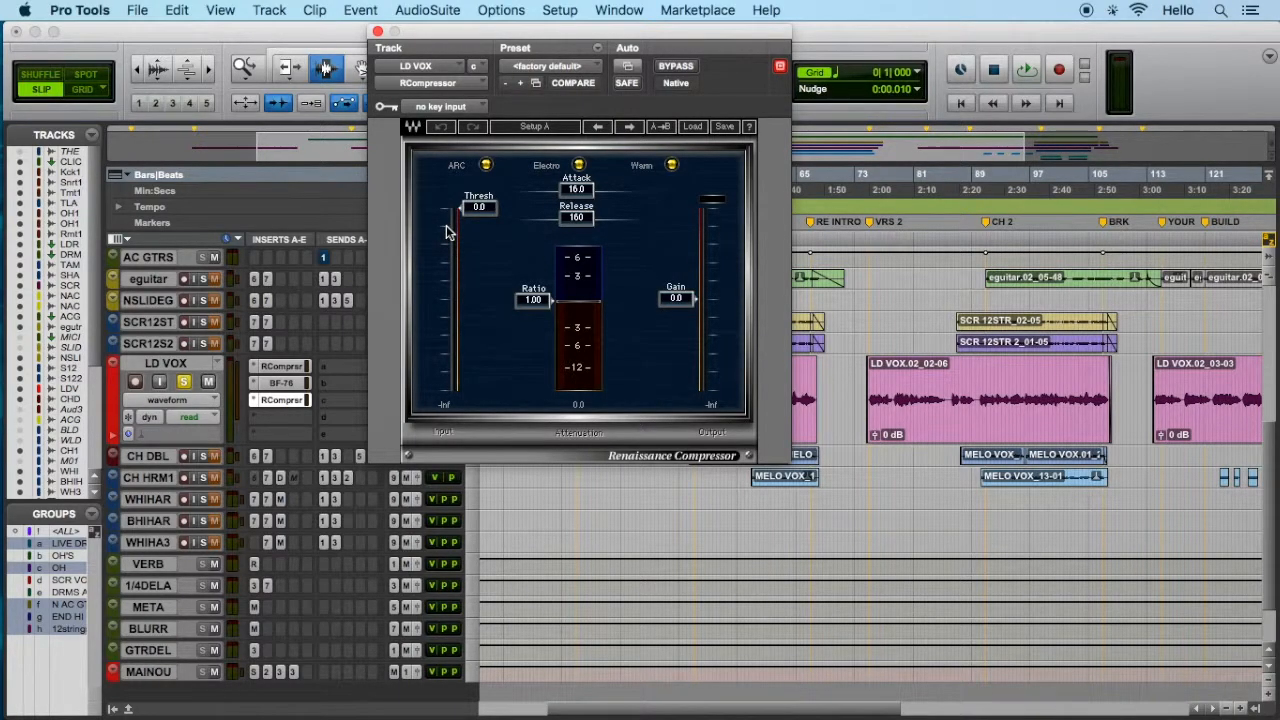
left_click(292, 398, "super")
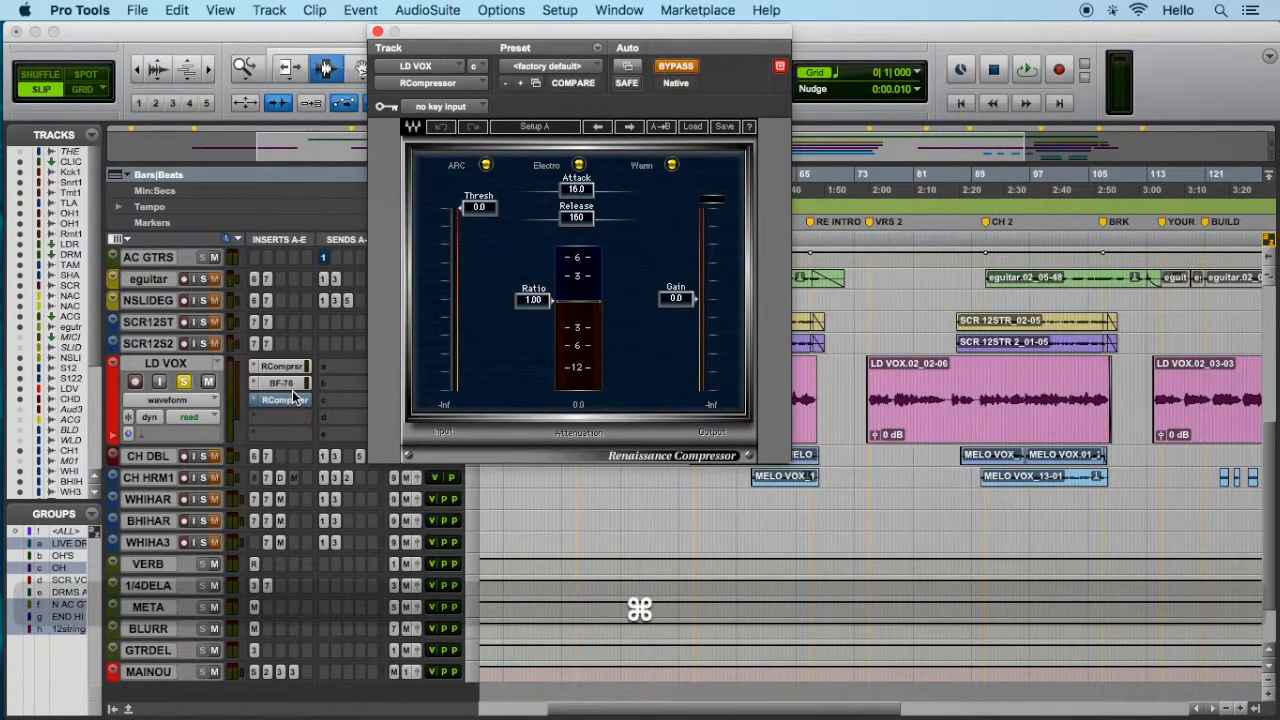
- Reset the first RCompressor on LD VOX to its factory default and load the Vocal factory preset
left_click(282, 366)
left_click(692, 126)
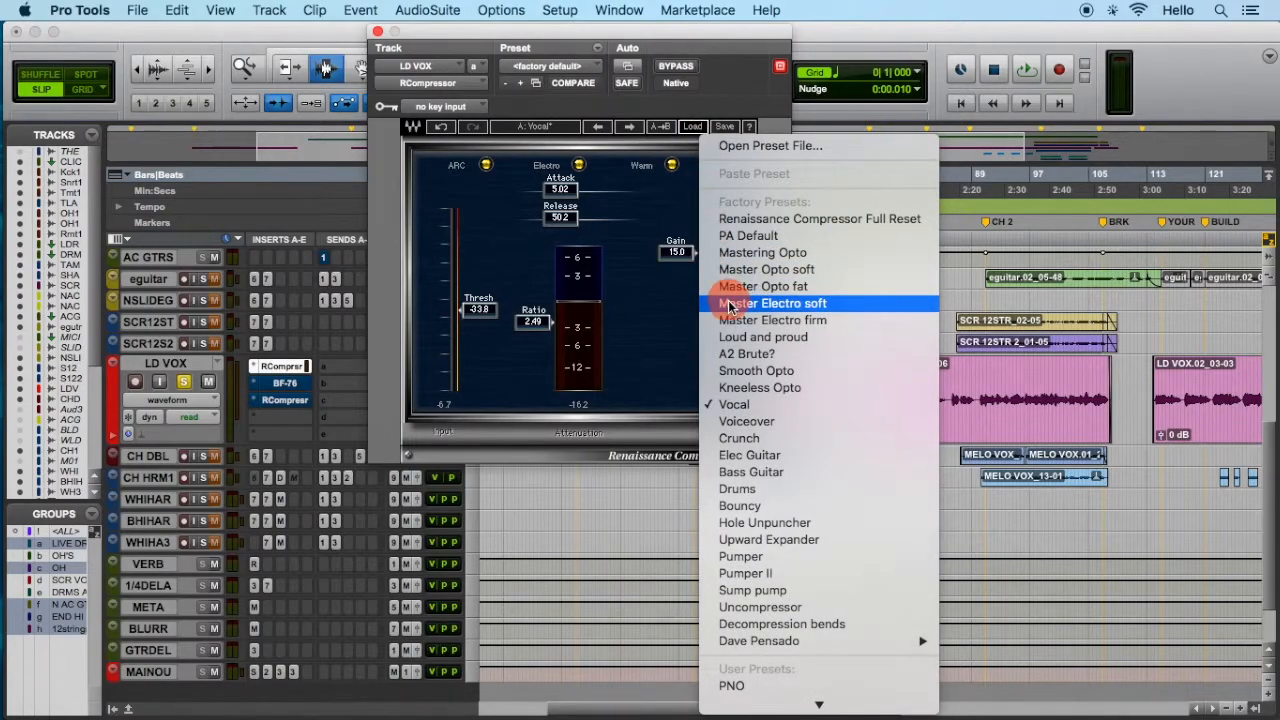
left_click(733, 404)
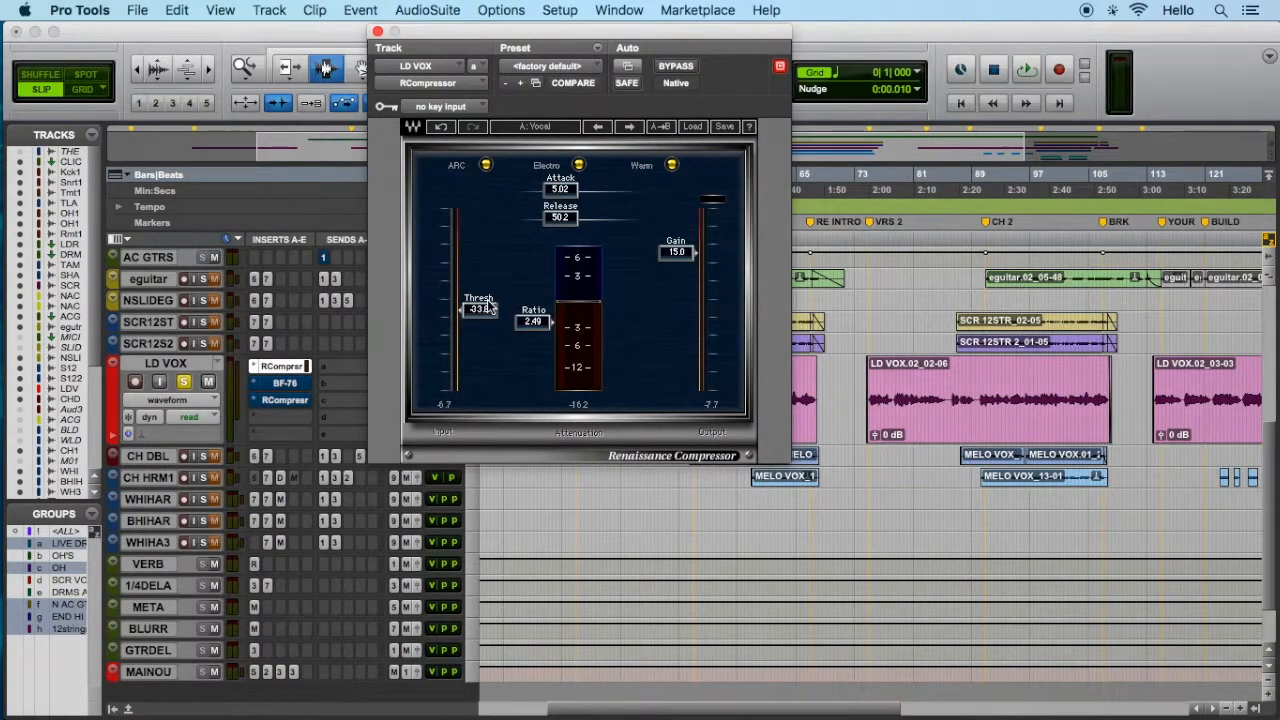
left_click(572, 66)
left_click(573, 67)
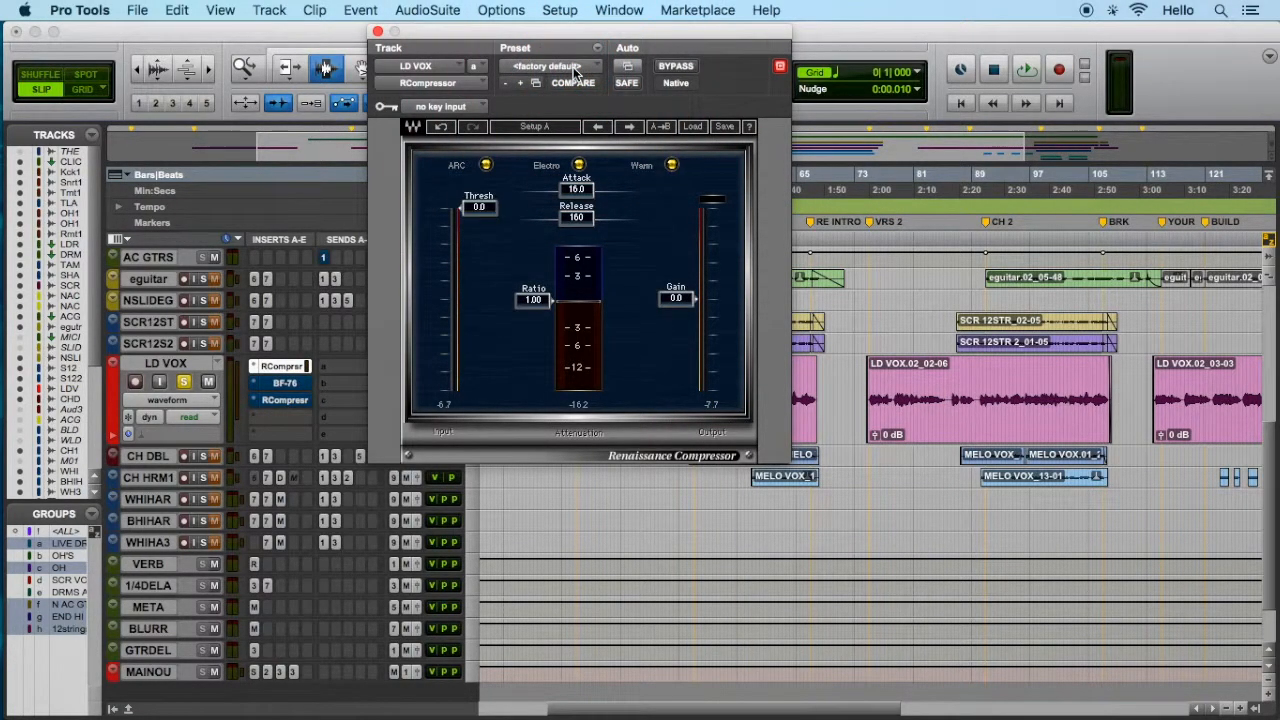
left_click(695, 130)
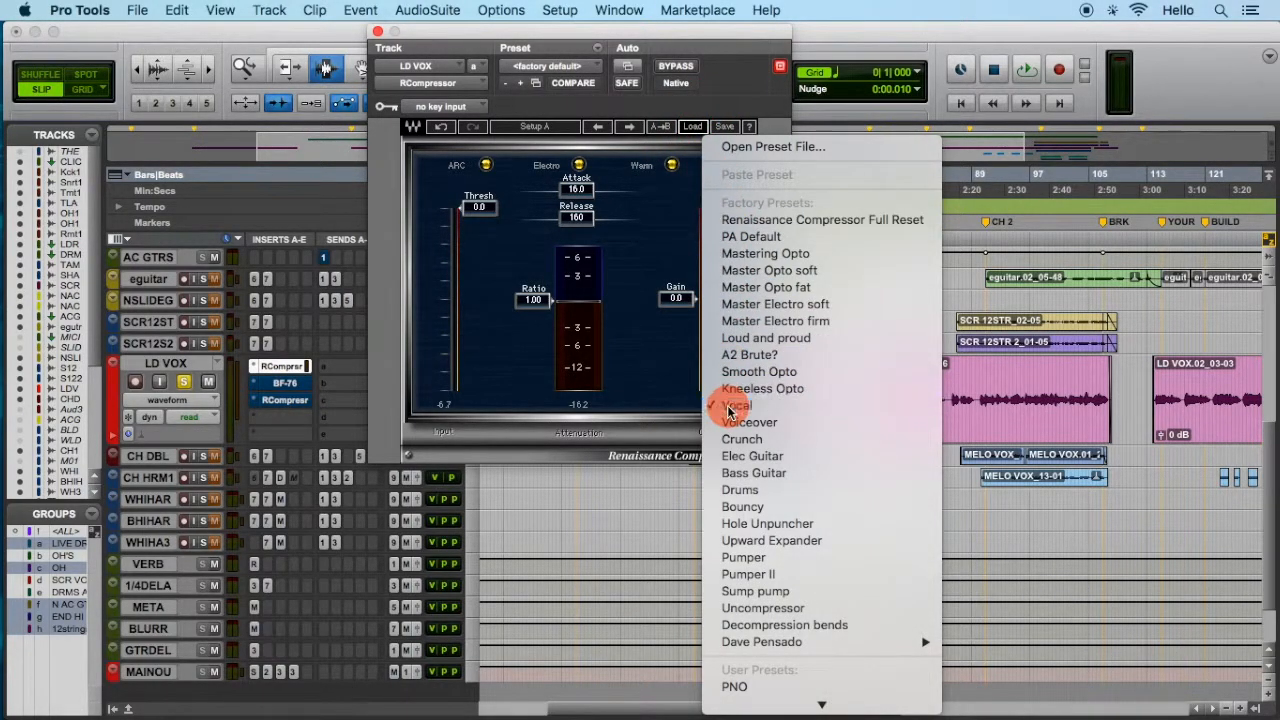
left_click(808, 410)
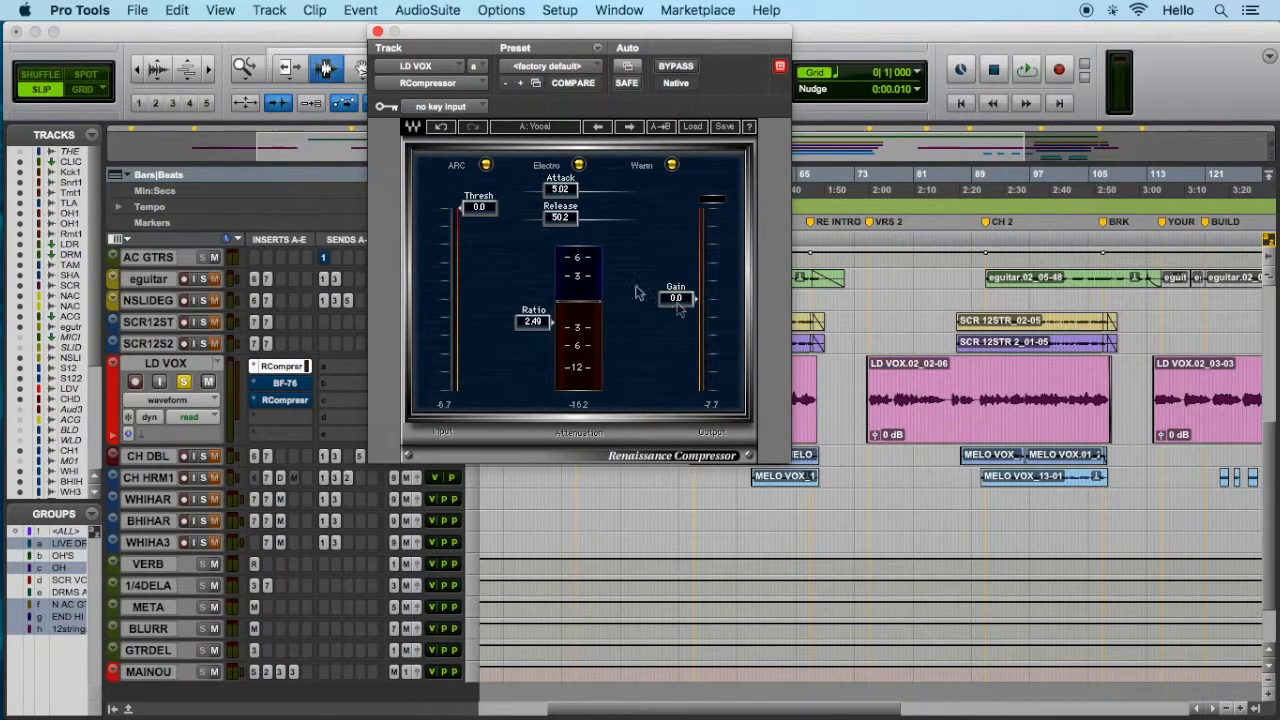
- While the vocal plays, set the first RCompressor's threshold to about -14.0, release to about 15.1 and gain to 4
key("space")
left_click_drag(488, 220, 476, 316)
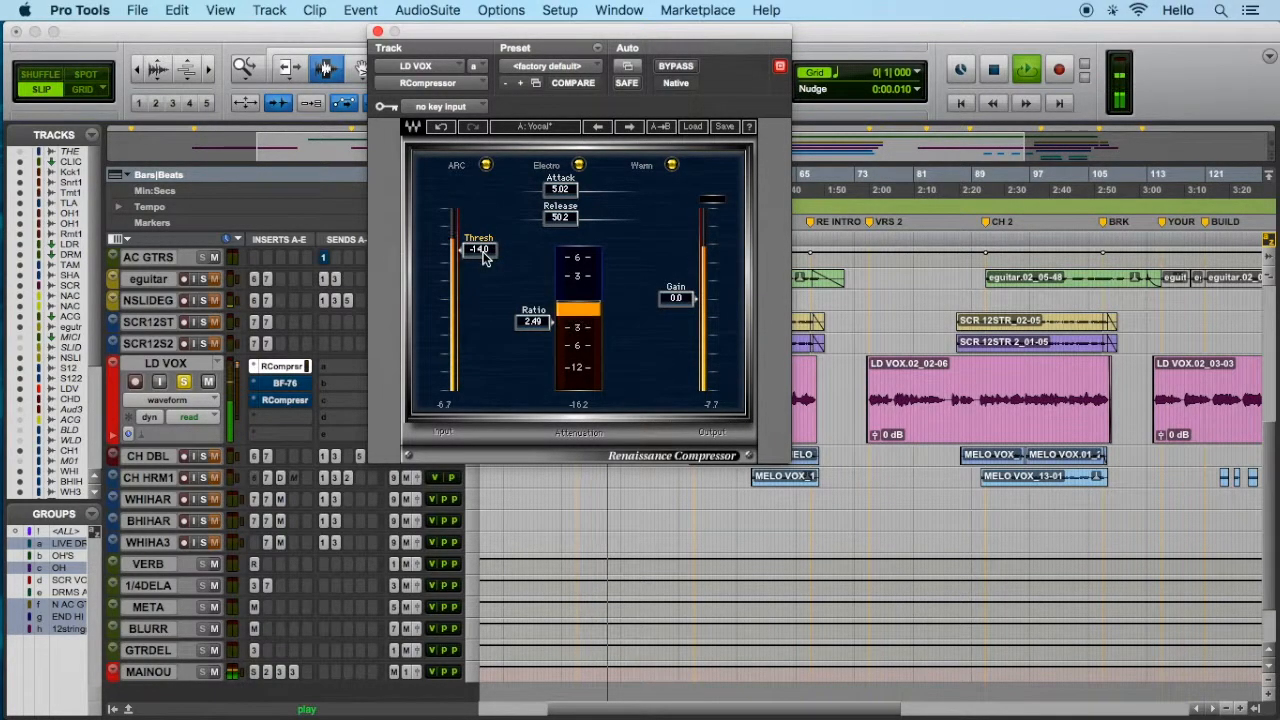
left_click_drag(558, 217, 480, 230)
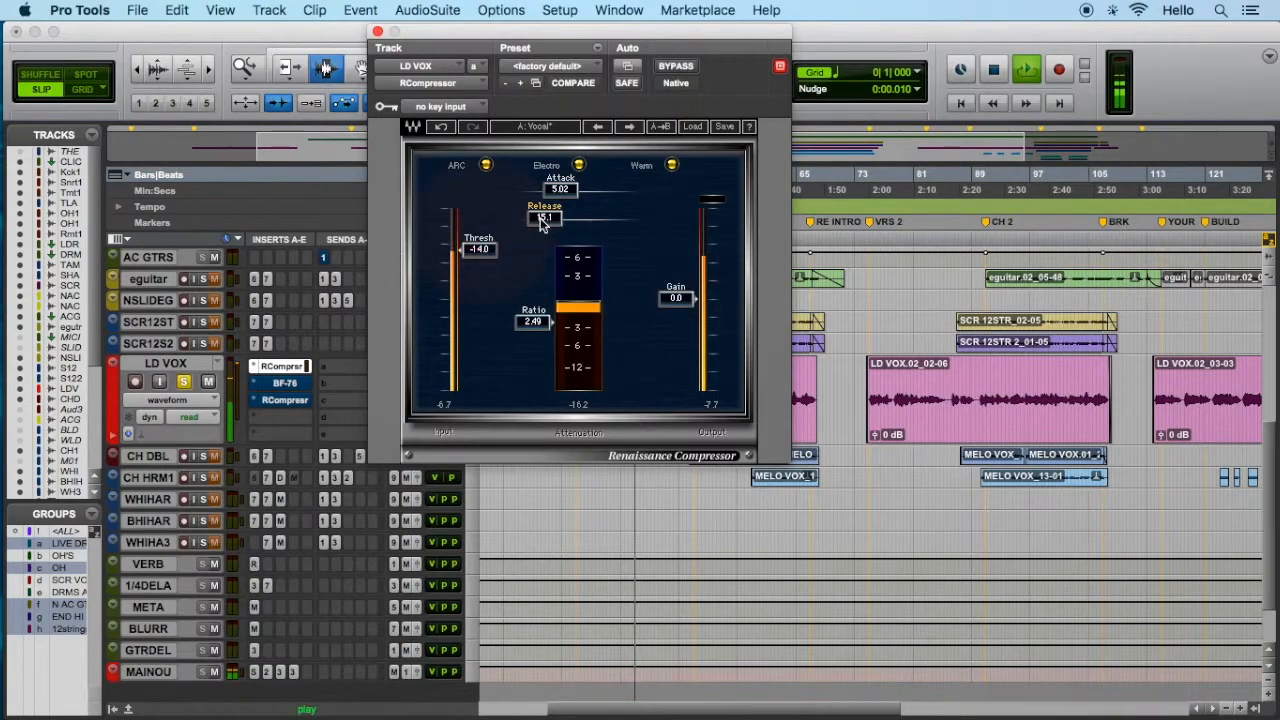
left_click(677, 296)
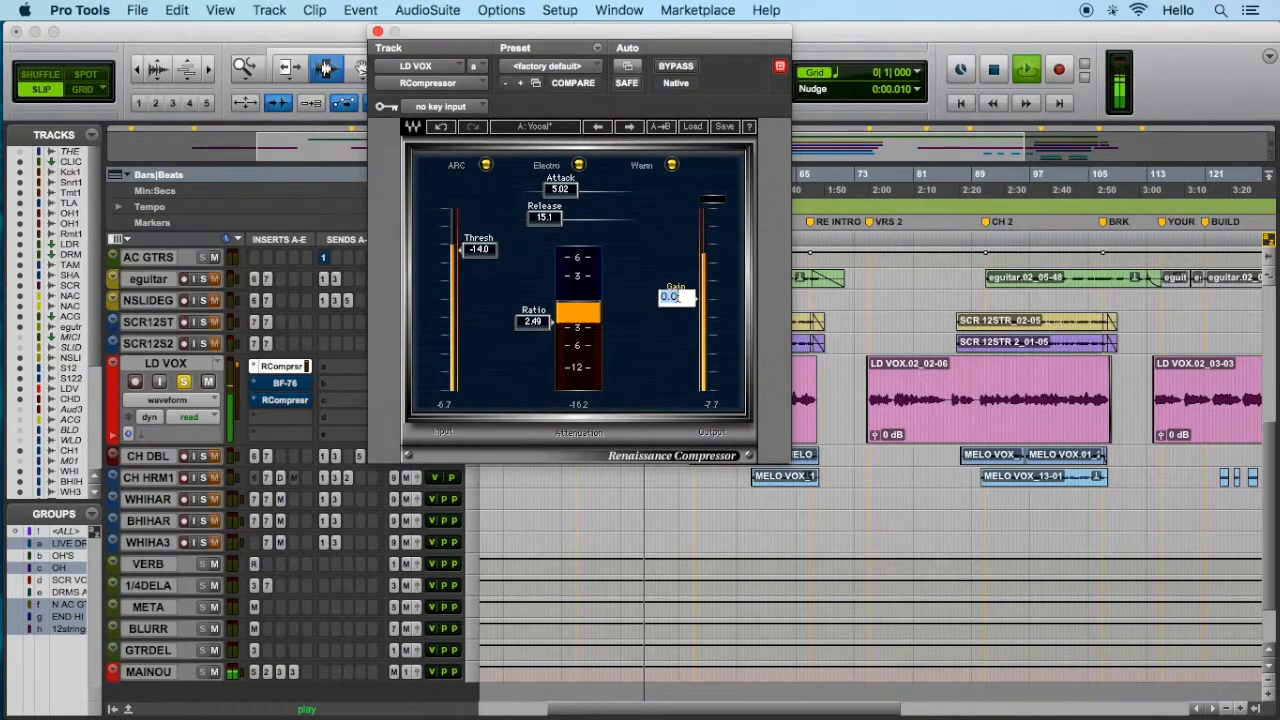
type("4")
key("Return")
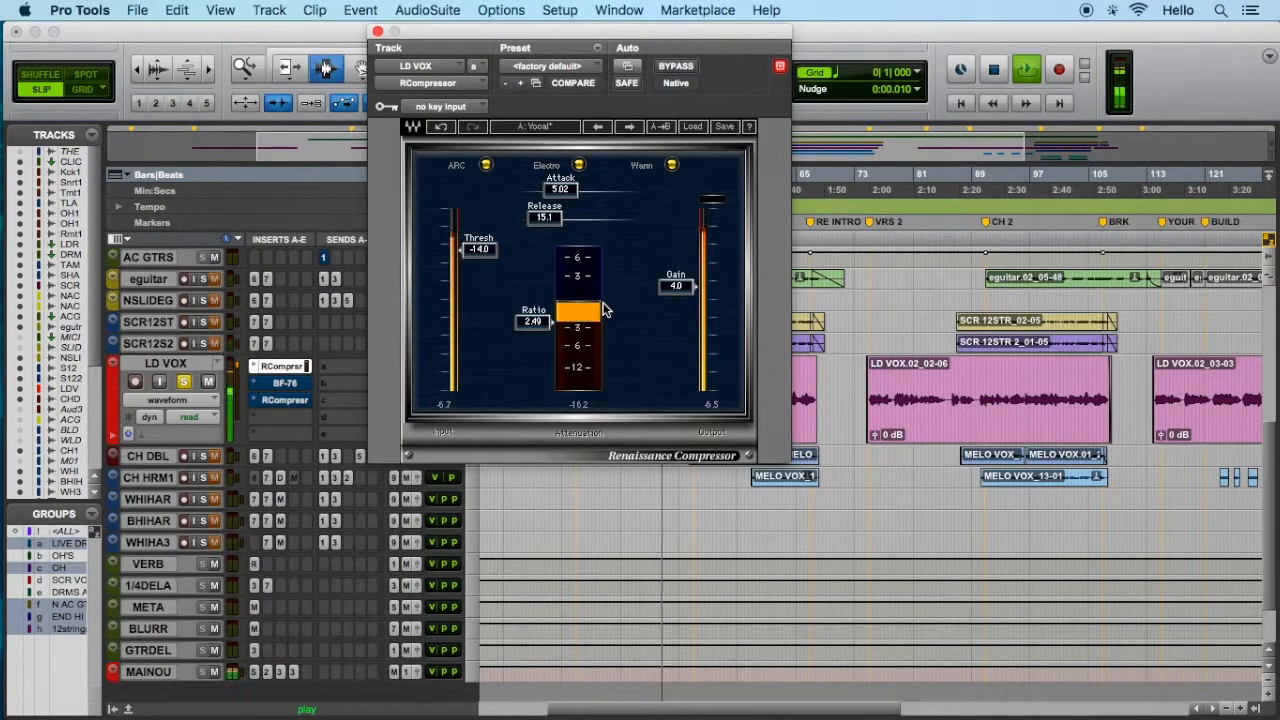
- Compare the vocal with the first RCompressor bypassed and active, leaving it active and stopping playback
left_click(678, 66)
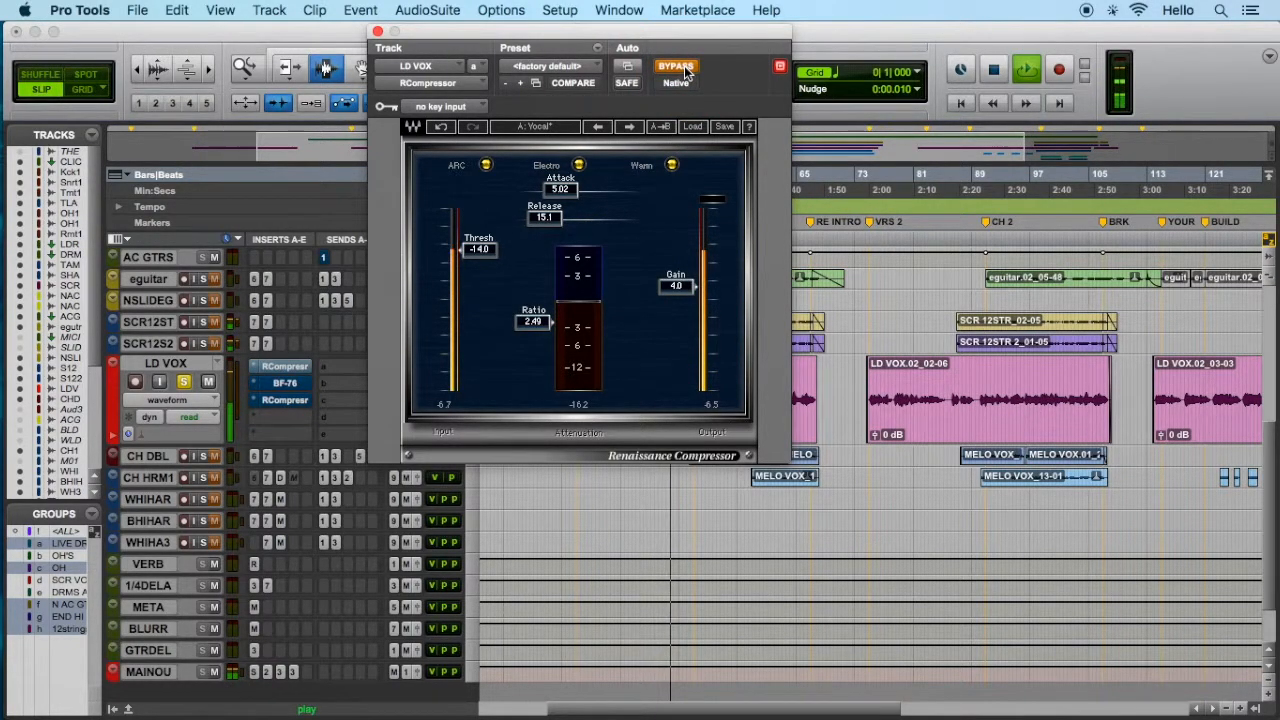
left_click(684, 70)
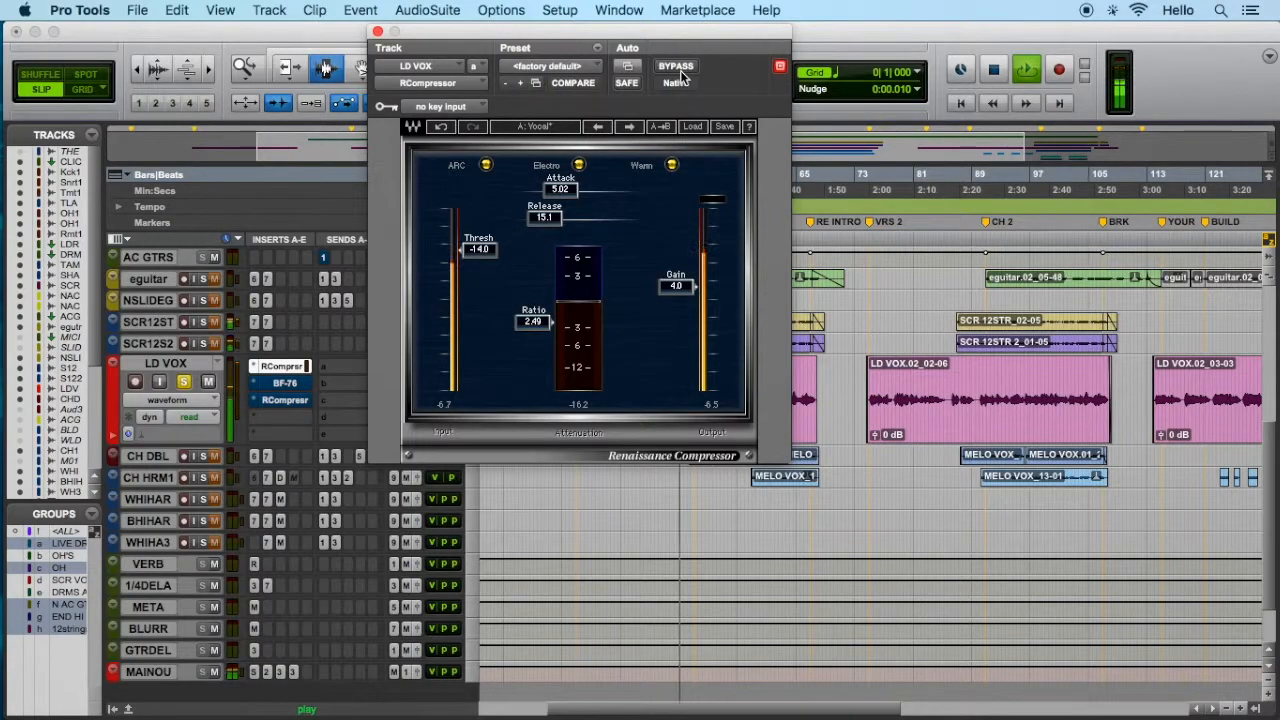
key("space")
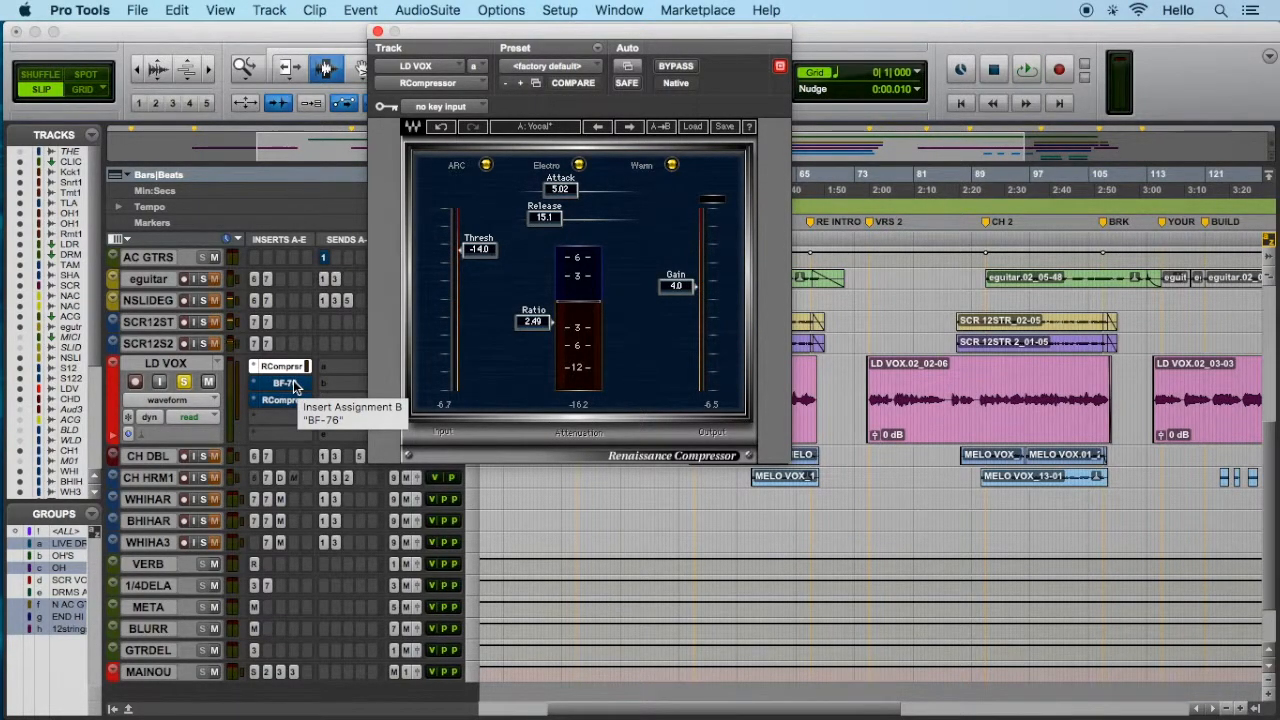
- Activate the BF-76 and, while the vocal plays, raise its attack to about 4, increase its release and slightly raise its input
left_click(286, 383)
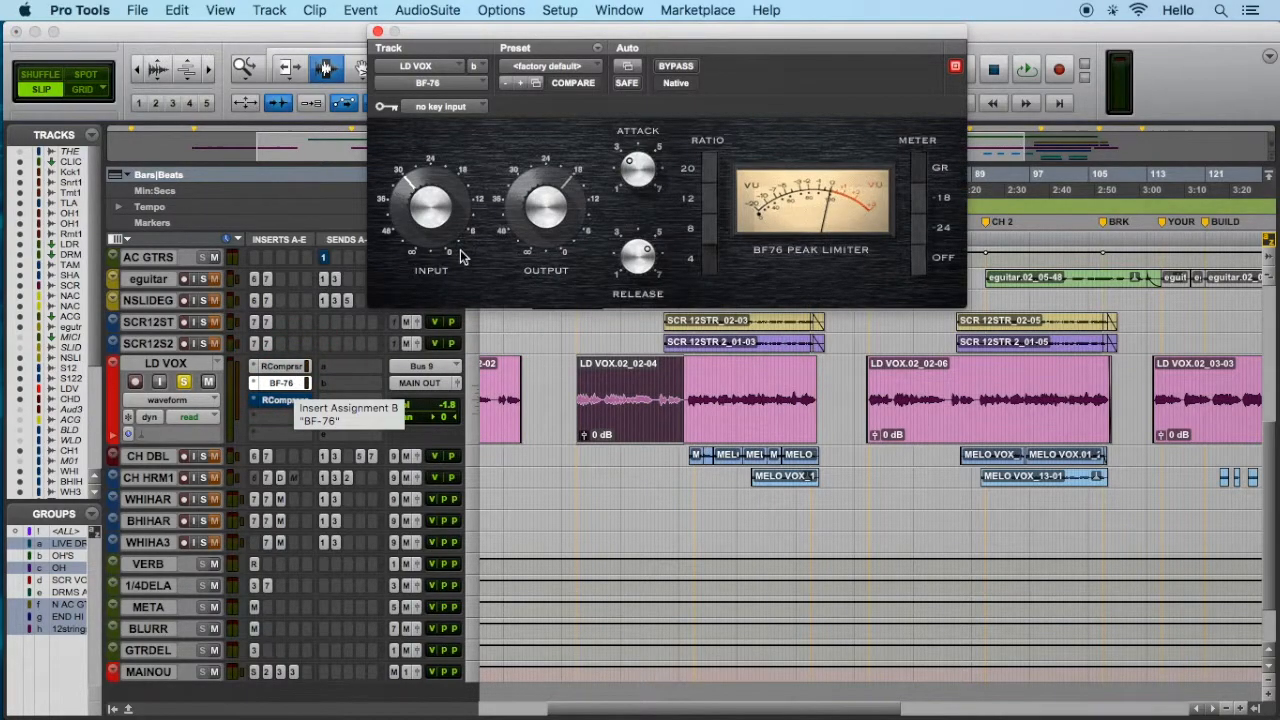
key("space")
left_click(649, 170)
left_click_drag(648, 168, 652, 161)
left_click_drag(637, 246, 645, 204)
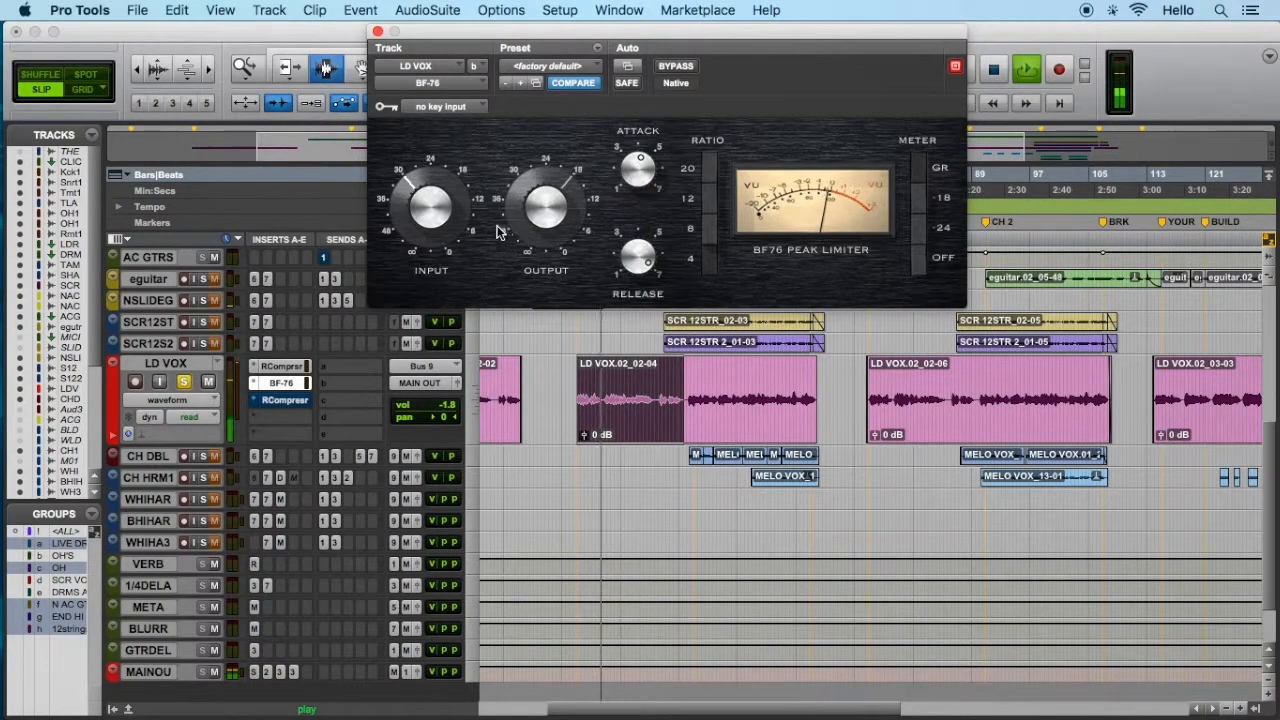
left_click_drag(437, 197, 440, 193)
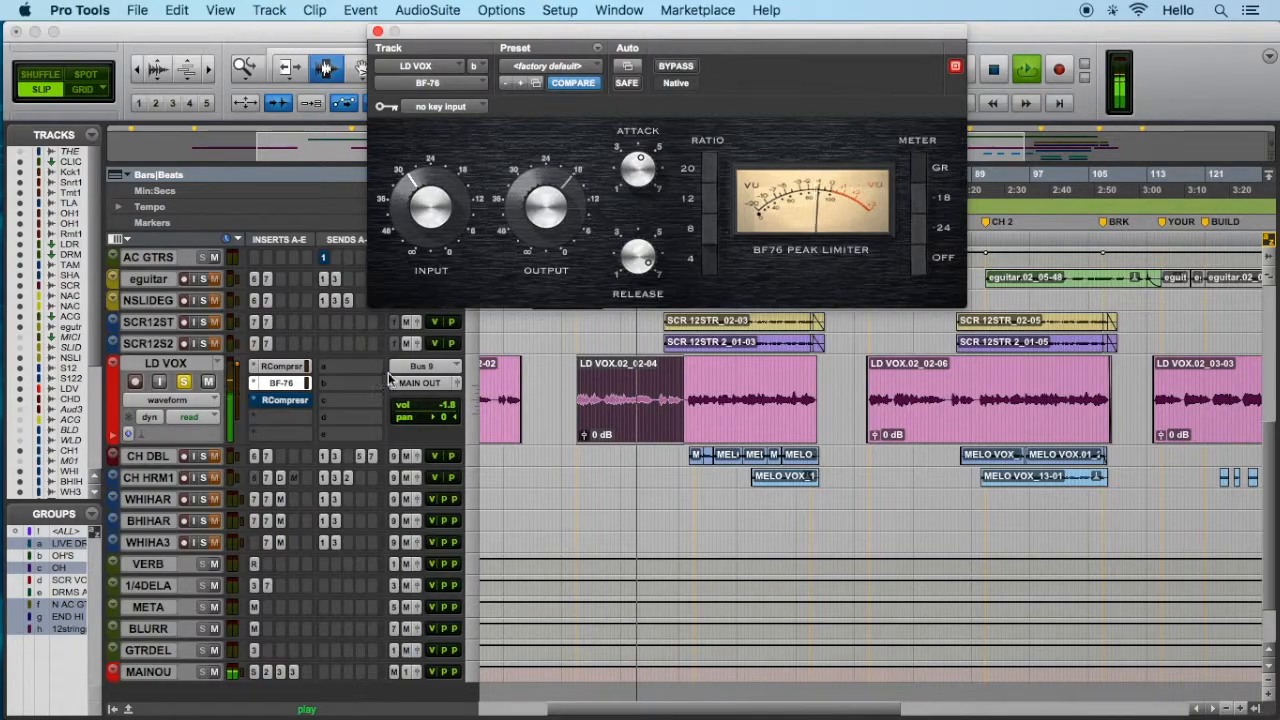
left_click_drag(630, 278, 632, 285)
key("space")
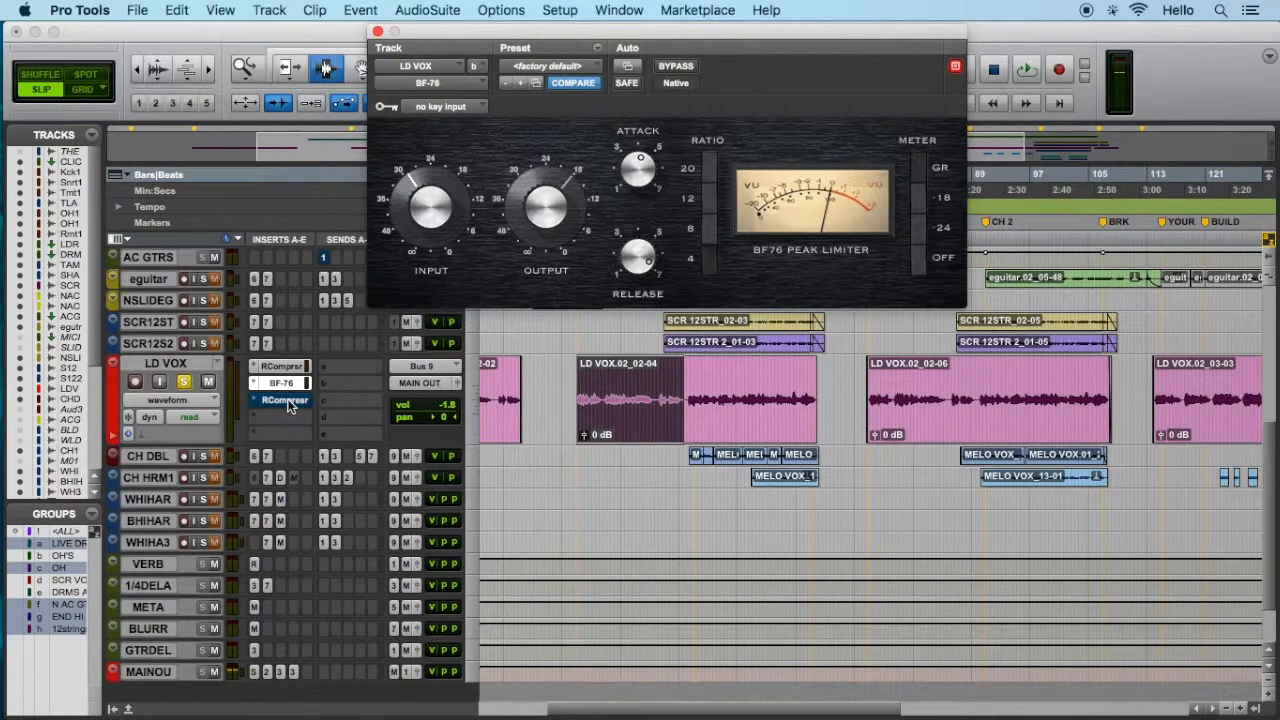
- Activate the RCompressor in the third insert slot of LD VOX and load its Vocal factory preset
key("super")
left_click(288, 404, "super")
left_click(287, 401)
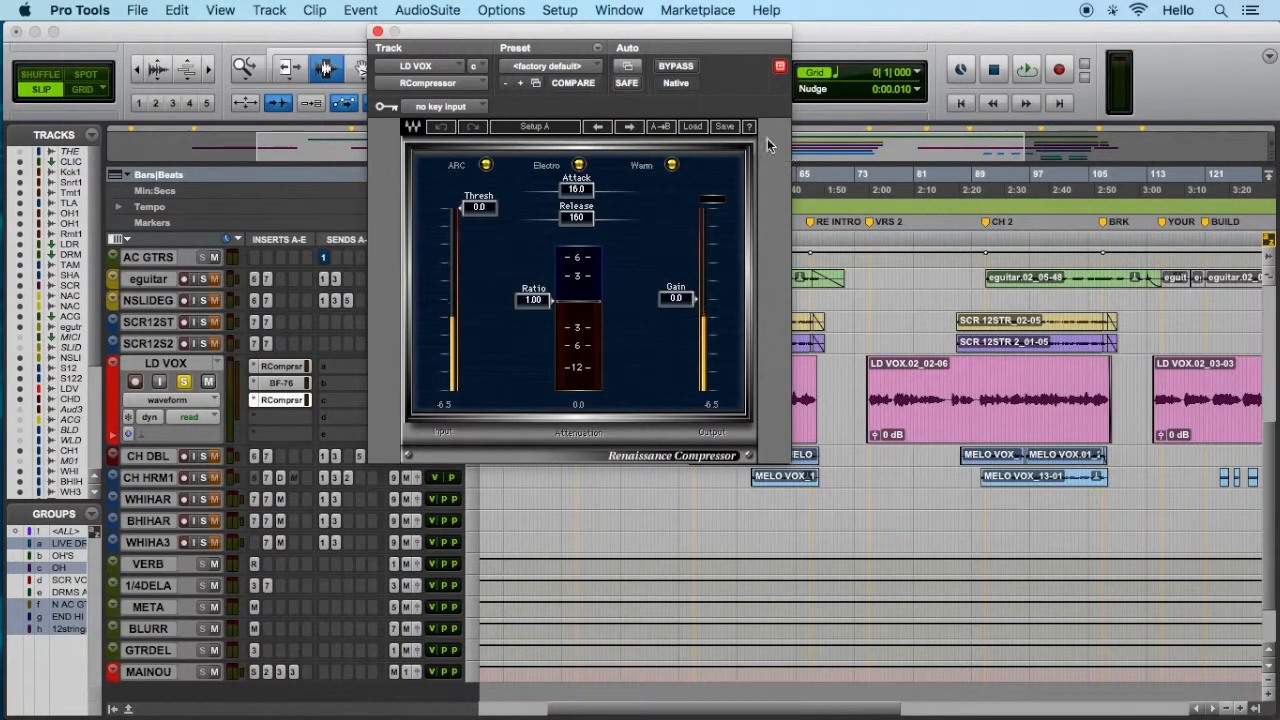
left_click(692, 127)
left_click(750, 404)
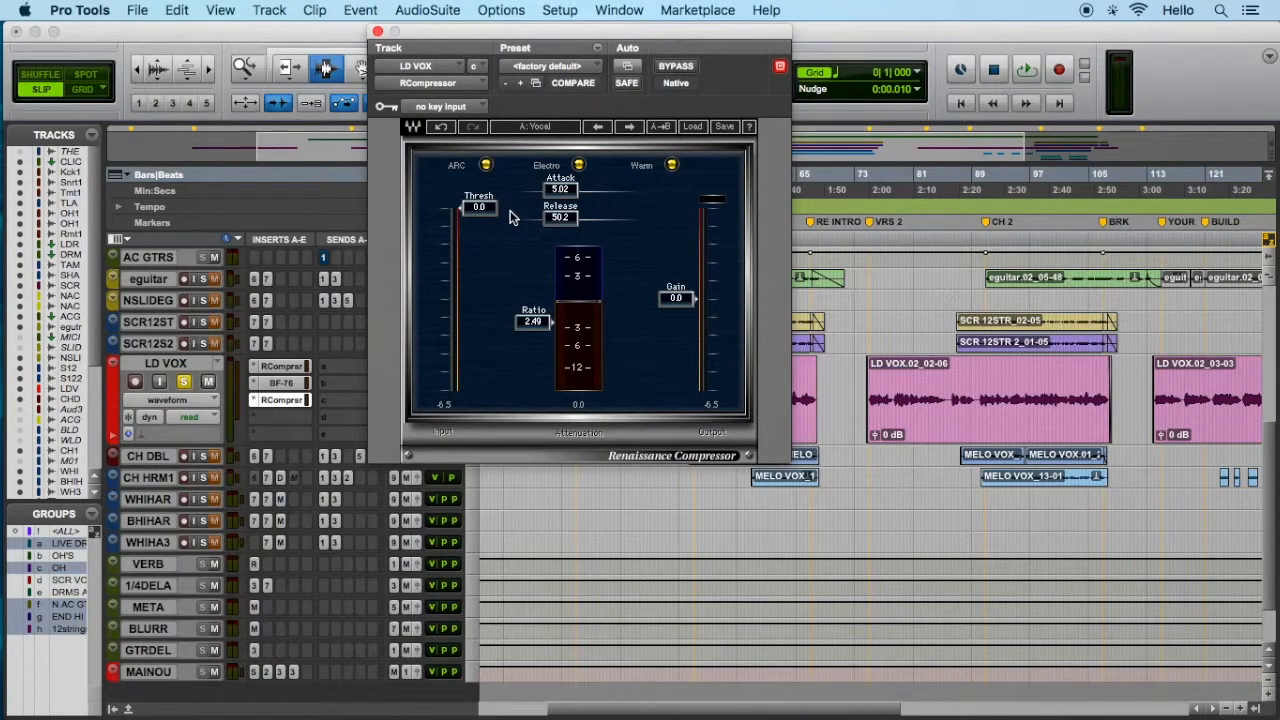
- While the vocal plays, set the third-slot RCompressor's threshold to about -14.9, release to 5.90, attack to 4.79 and gain to 4
key("space")
left_click_drag(479, 210, 474, 288)
left_click_drag(472, 290, 472, 296)
mouse_move(547, 217)
left_mouse_down()
mouse_move(516, 217)
mouse_move(563, 192)
mouse_move(565, 203)
left_mouse_up()
left_click_drag(496, 251, 510, 225)
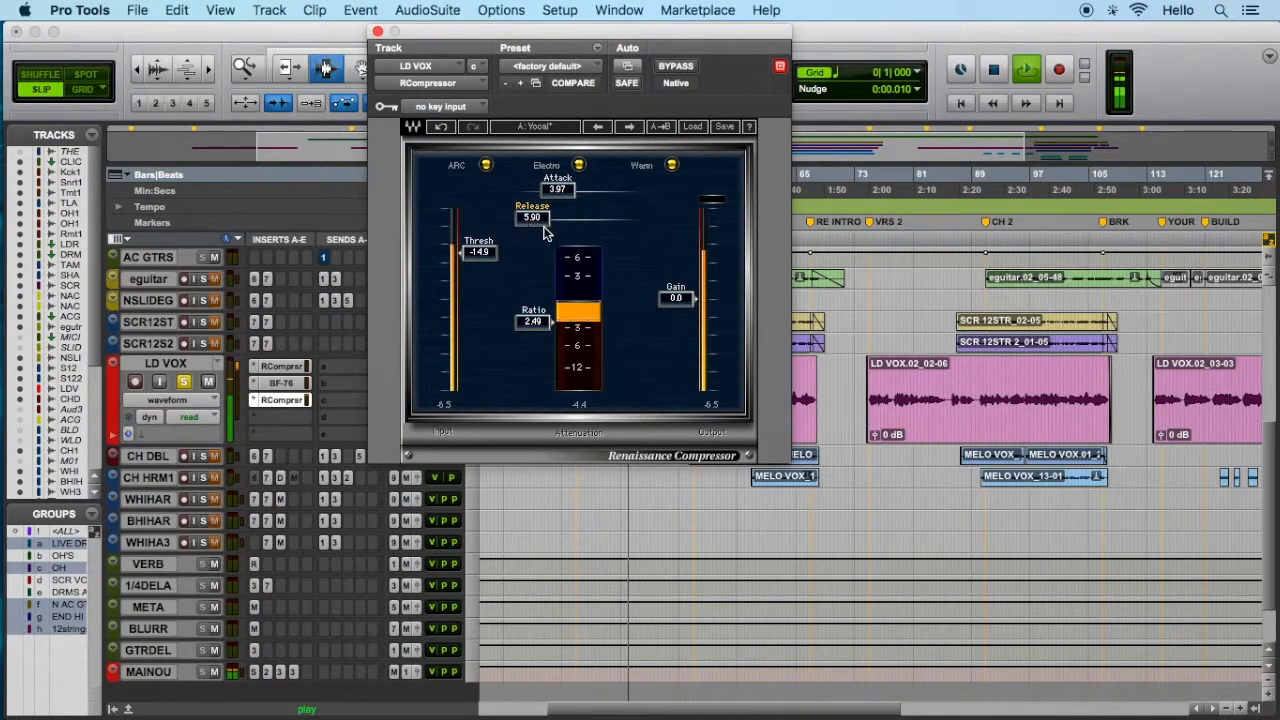
left_click_drag(560, 190, 572, 193)
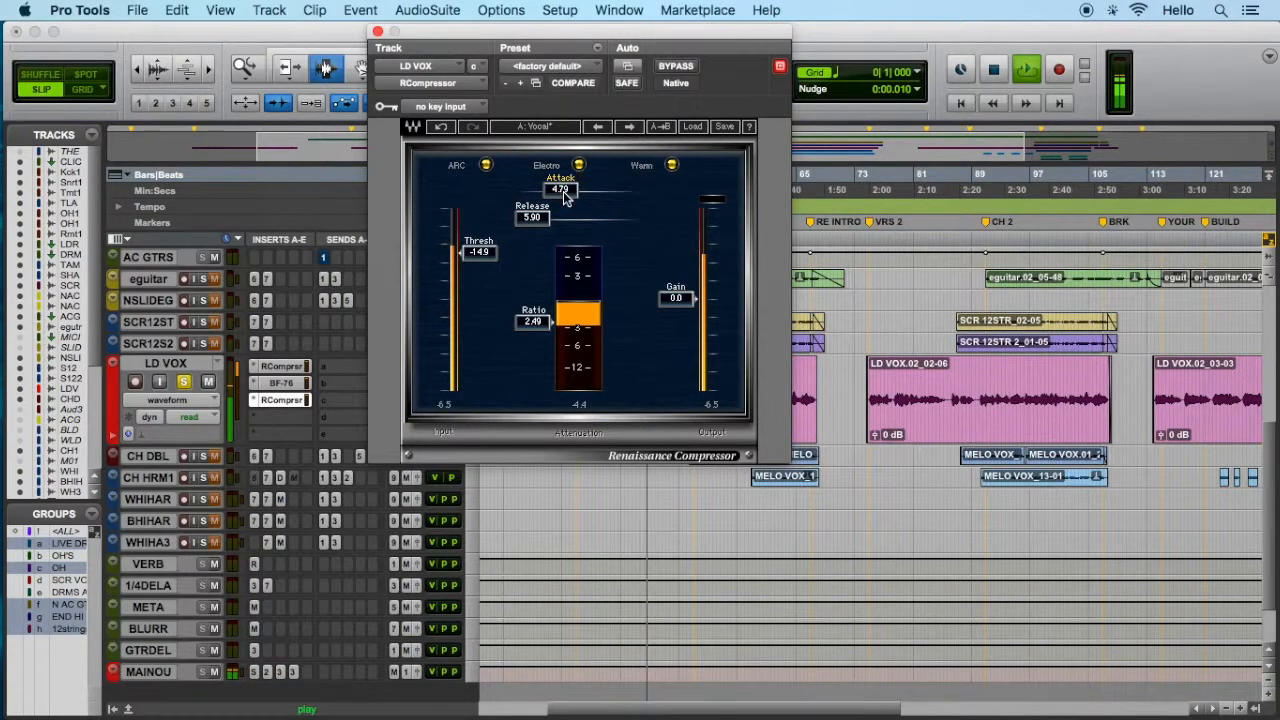
left_click(686, 299)
type("4")
key("Return")
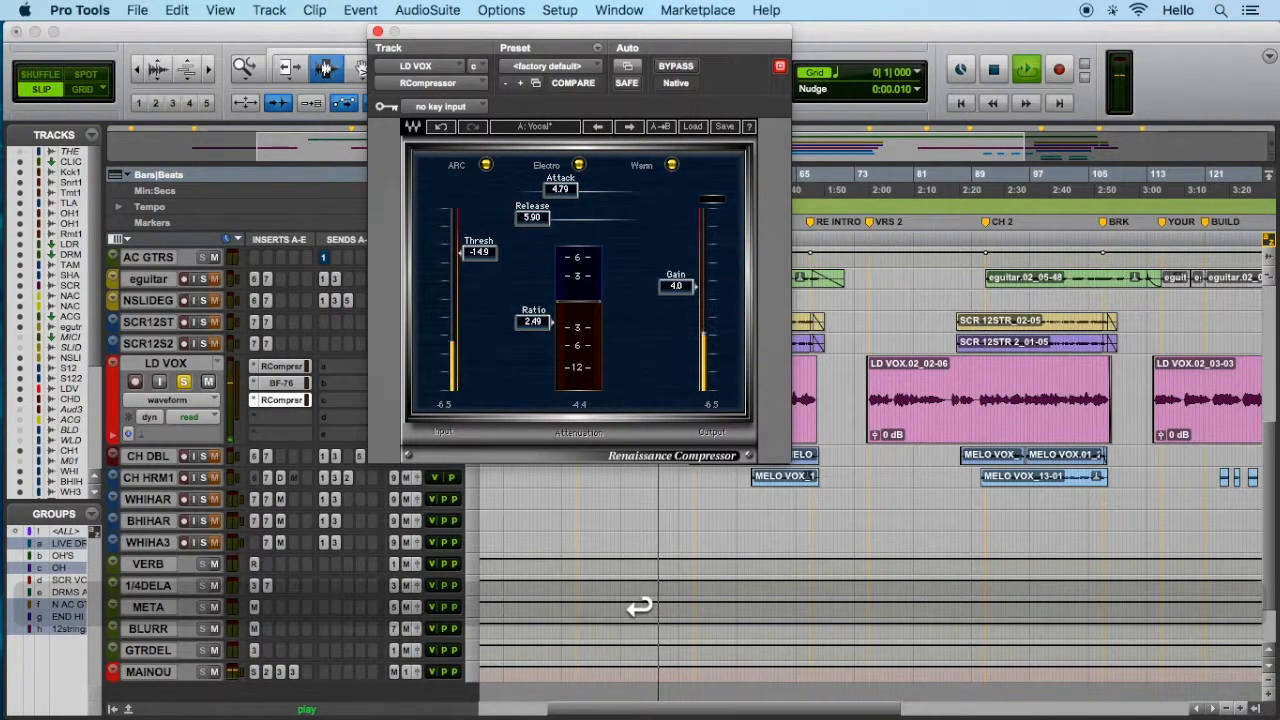
- Compare the vocal with all three LD VOX compressors bypassed and active, show the first RCompressor alongside the third, and stop playback
left_click(287, 368, "ctrl")
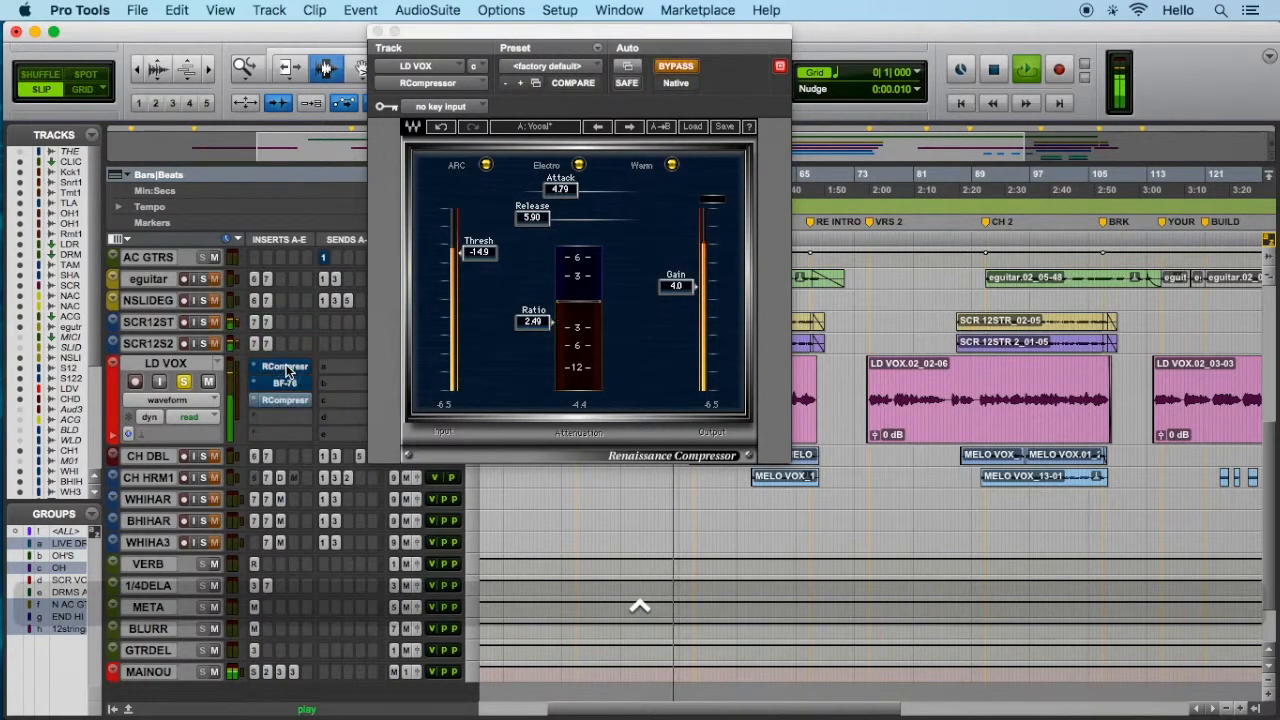
left_click(287, 368, "ctrl")
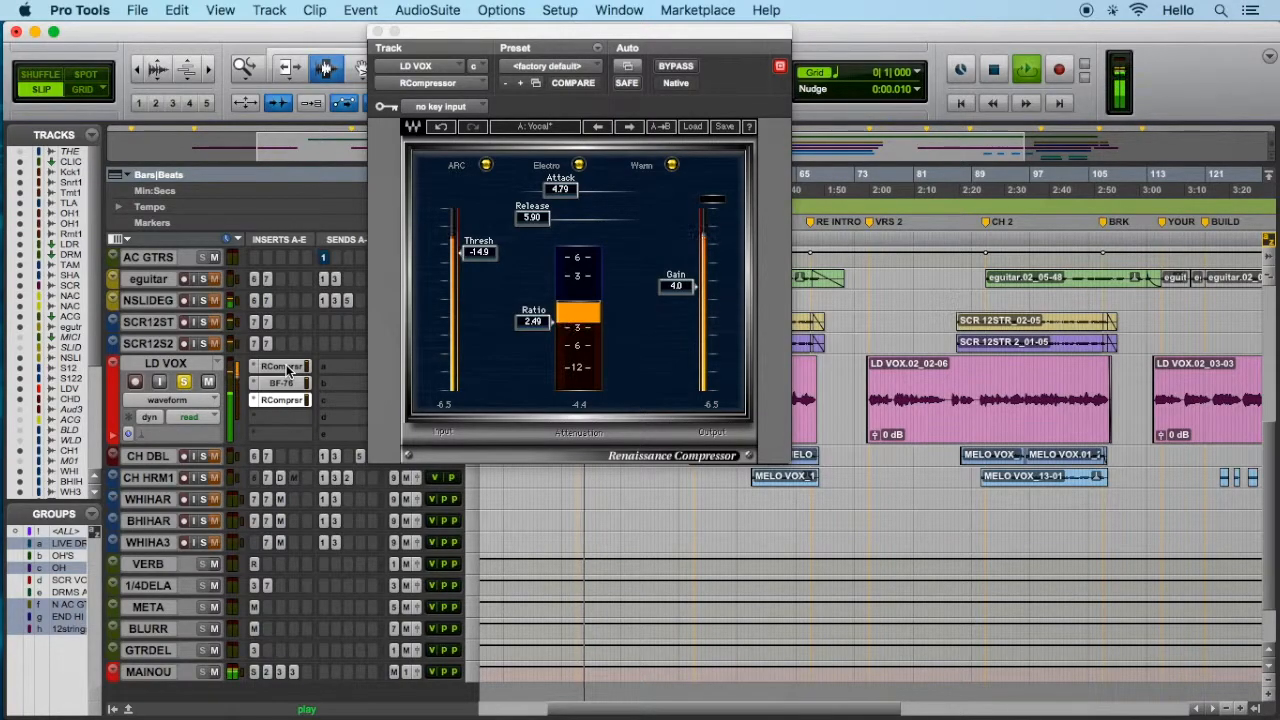
left_click(286, 366, "shift")
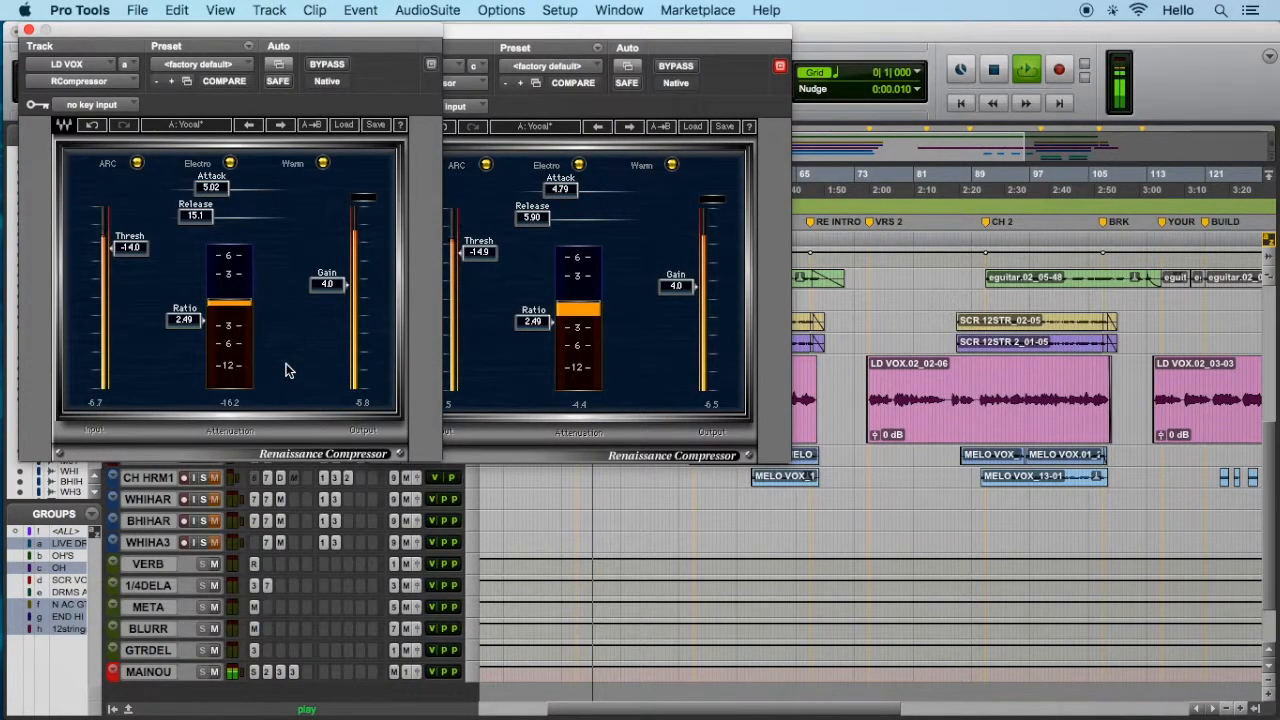
key("space")
left_click_drag(340, 28, 434, 257)
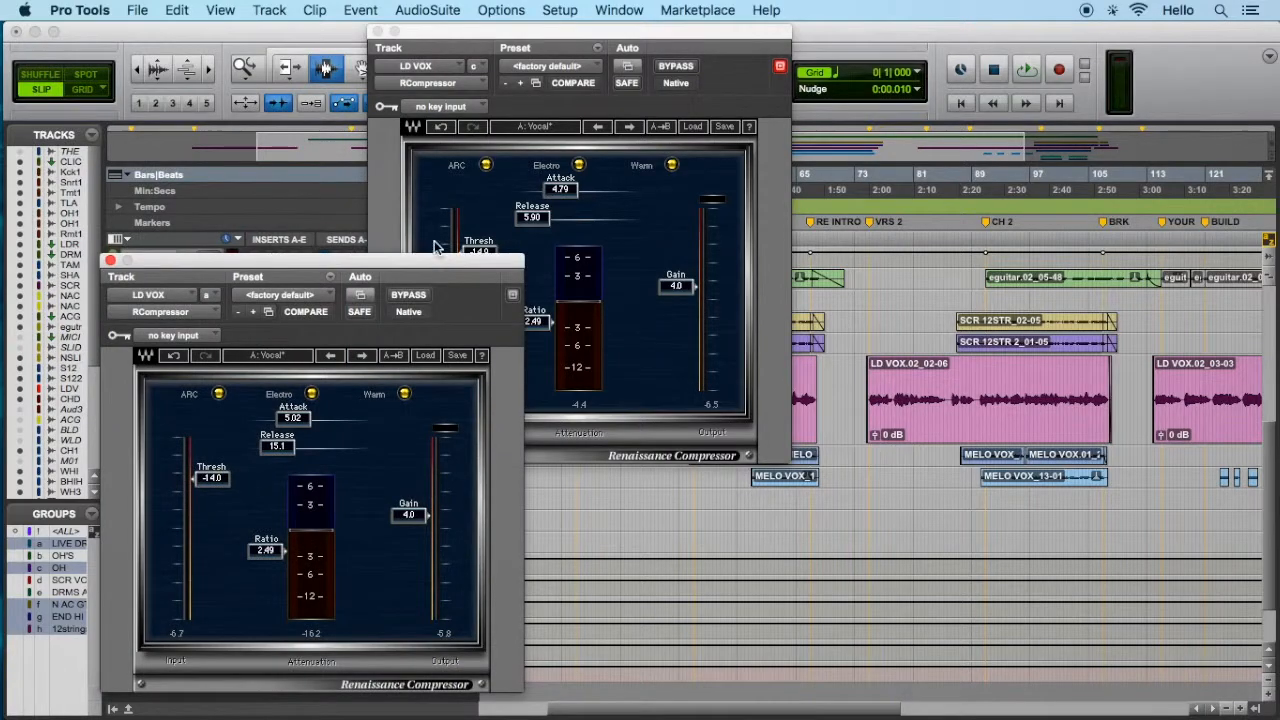
left_click(378, 32)
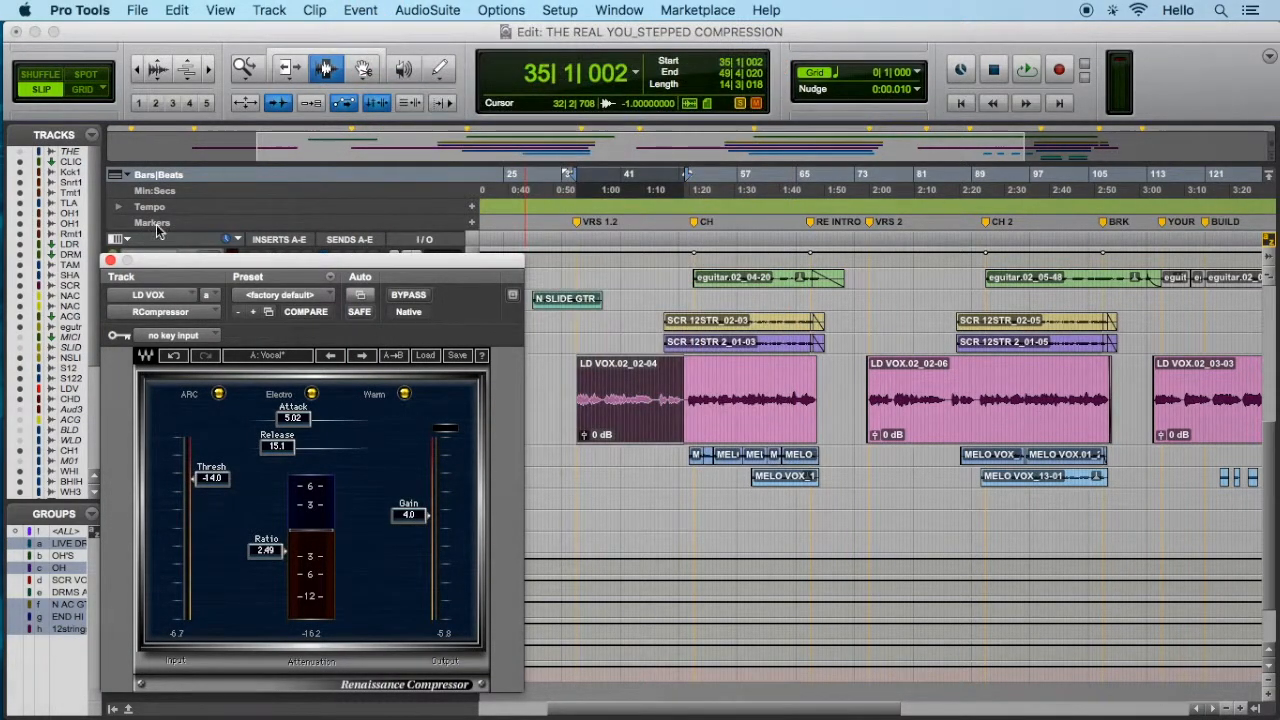
left_click(110, 260)
- Open all three LD VOX compressors and arrange the first RCompressor above the BF-76, with the third-slot RCompressor beside them
left_click(281, 366)
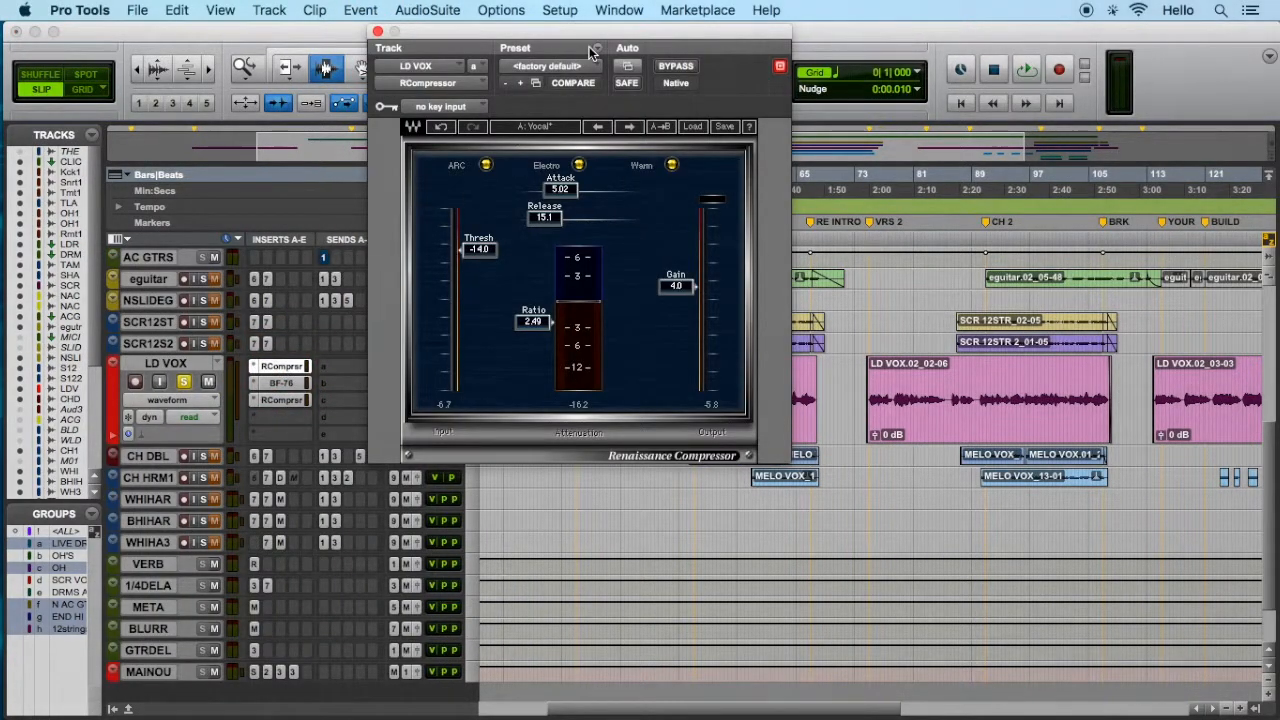
left_click_drag(583, 32, 554, 8)
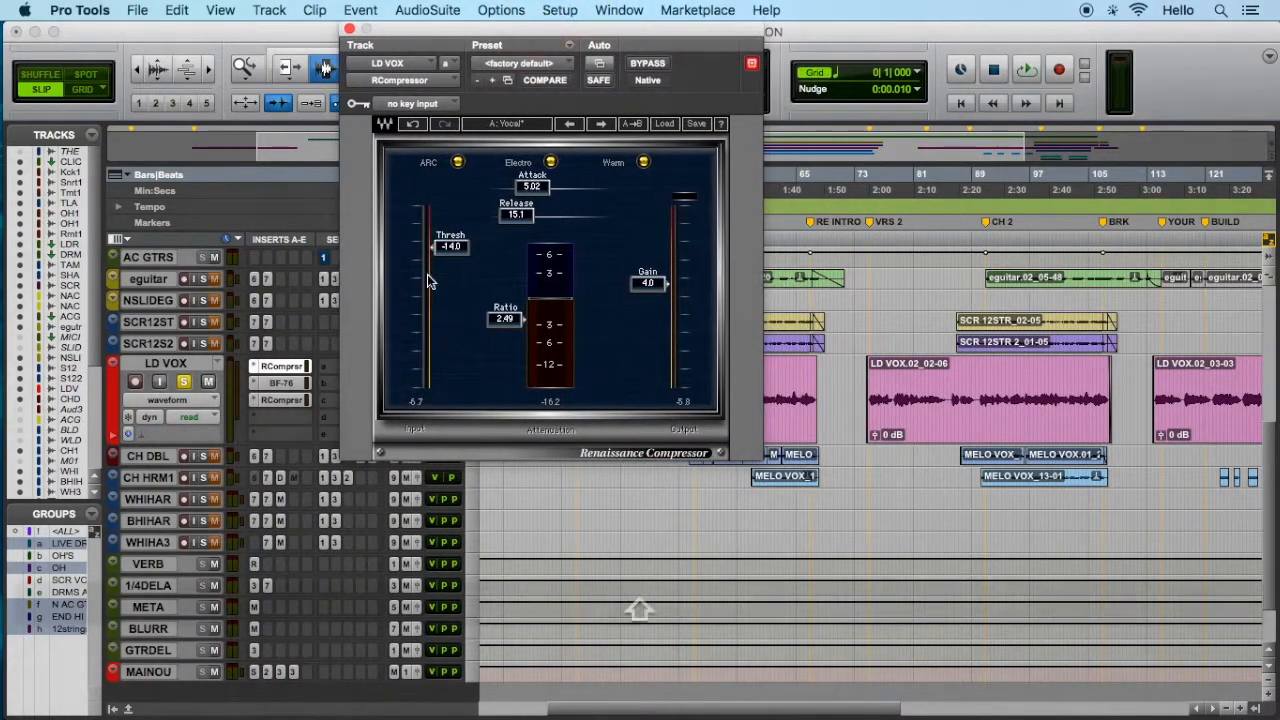
left_click(281, 383)
left_click_drag(404, 30, 517, 431)
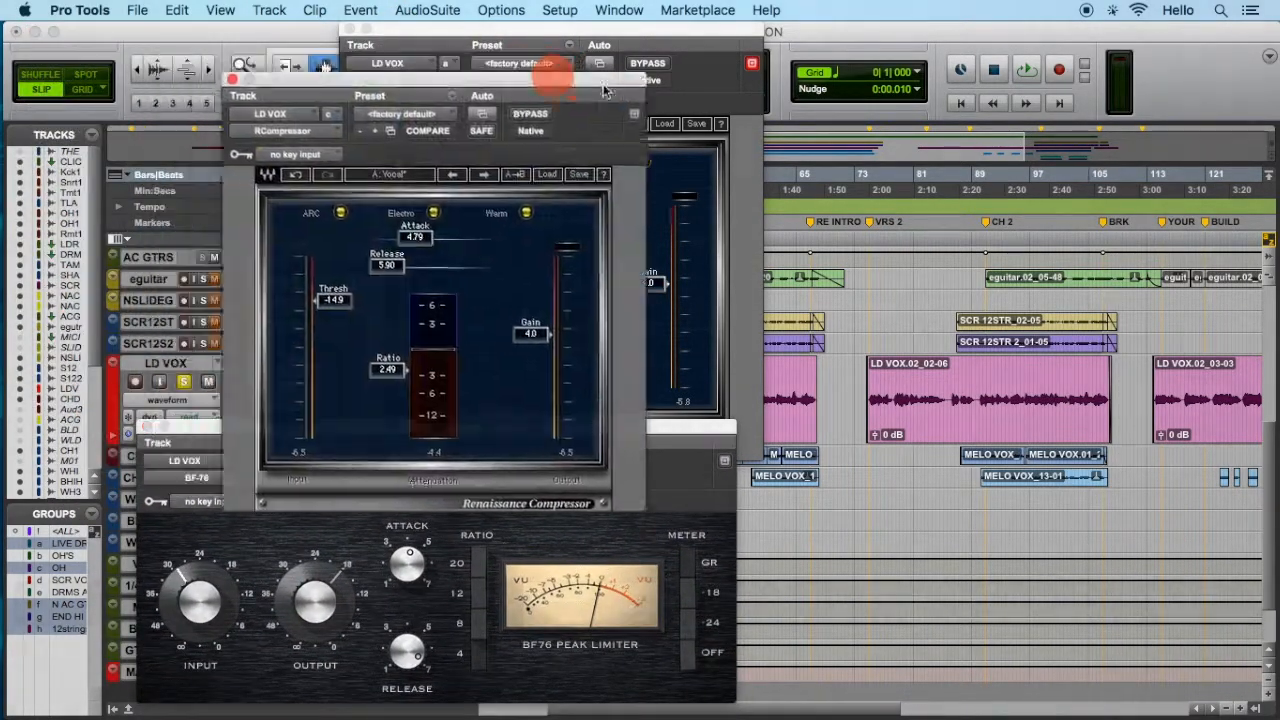
left_click_drag(557, 71, 1189, 298)
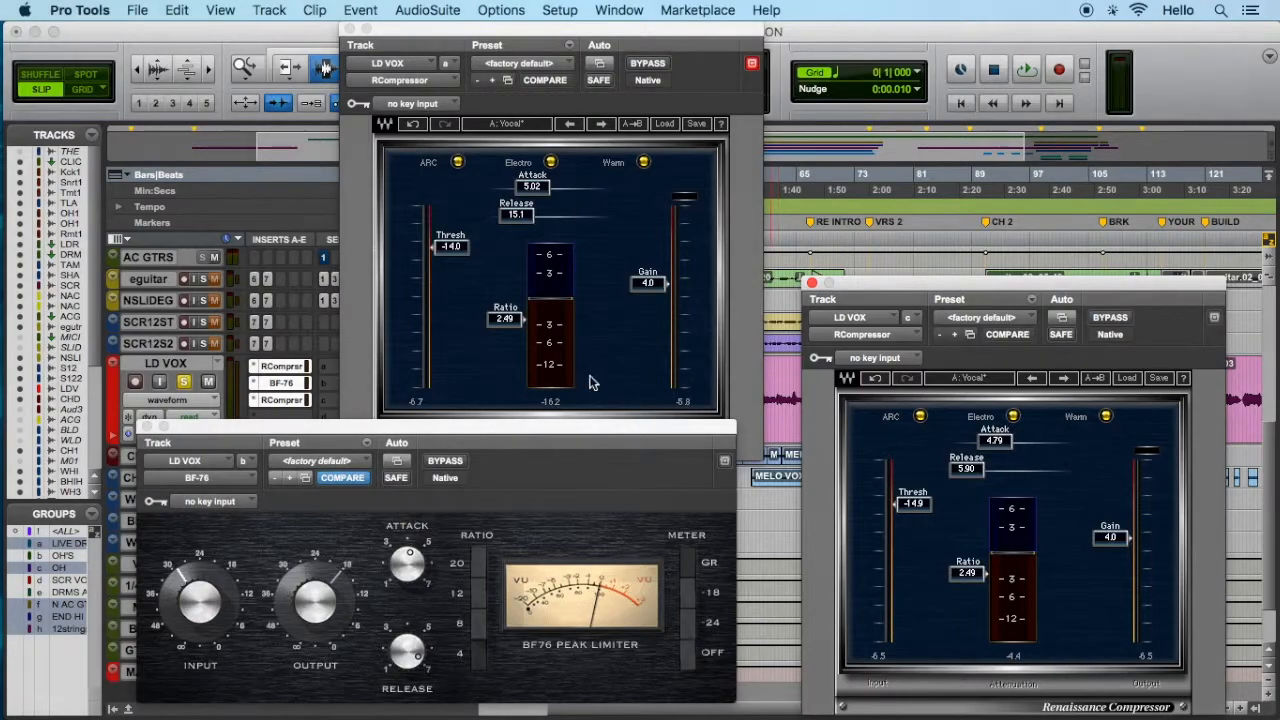
- Review the first RCompressor, the BF-76 and the third-slot RCompressor in chain order, playing the vocal briefly through them
left_click(296, 370)
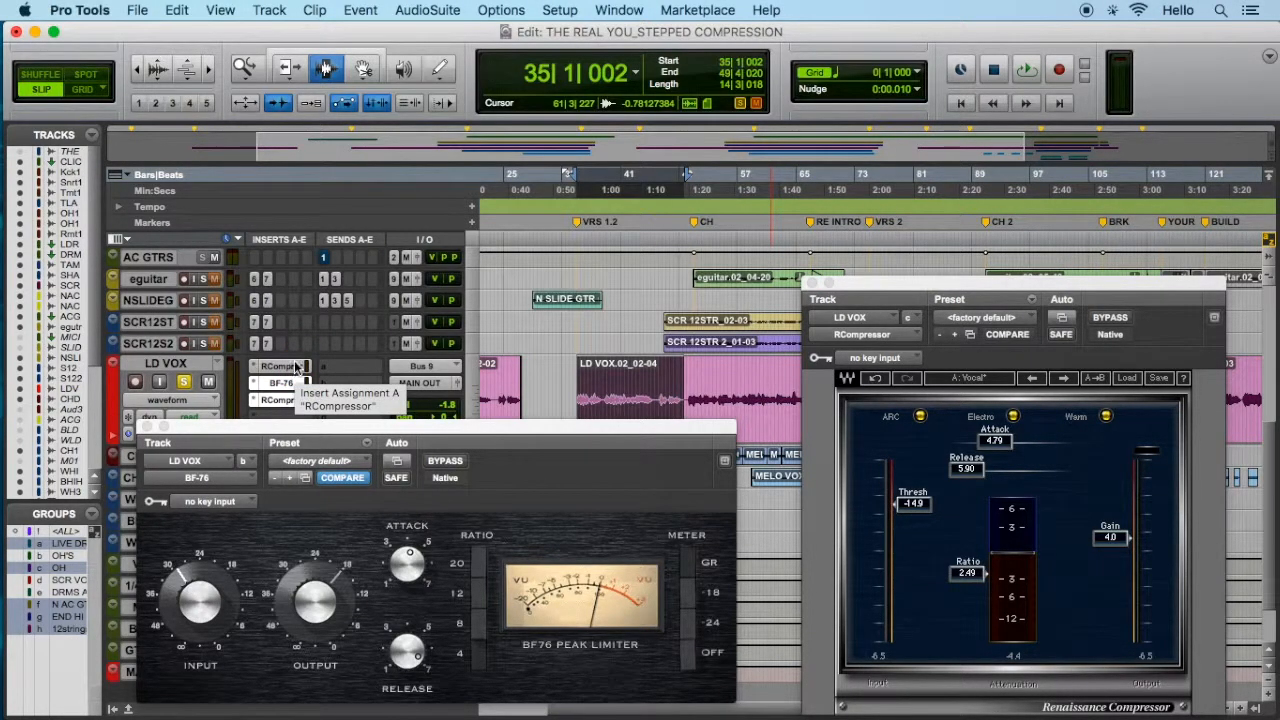
left_click(297, 370)
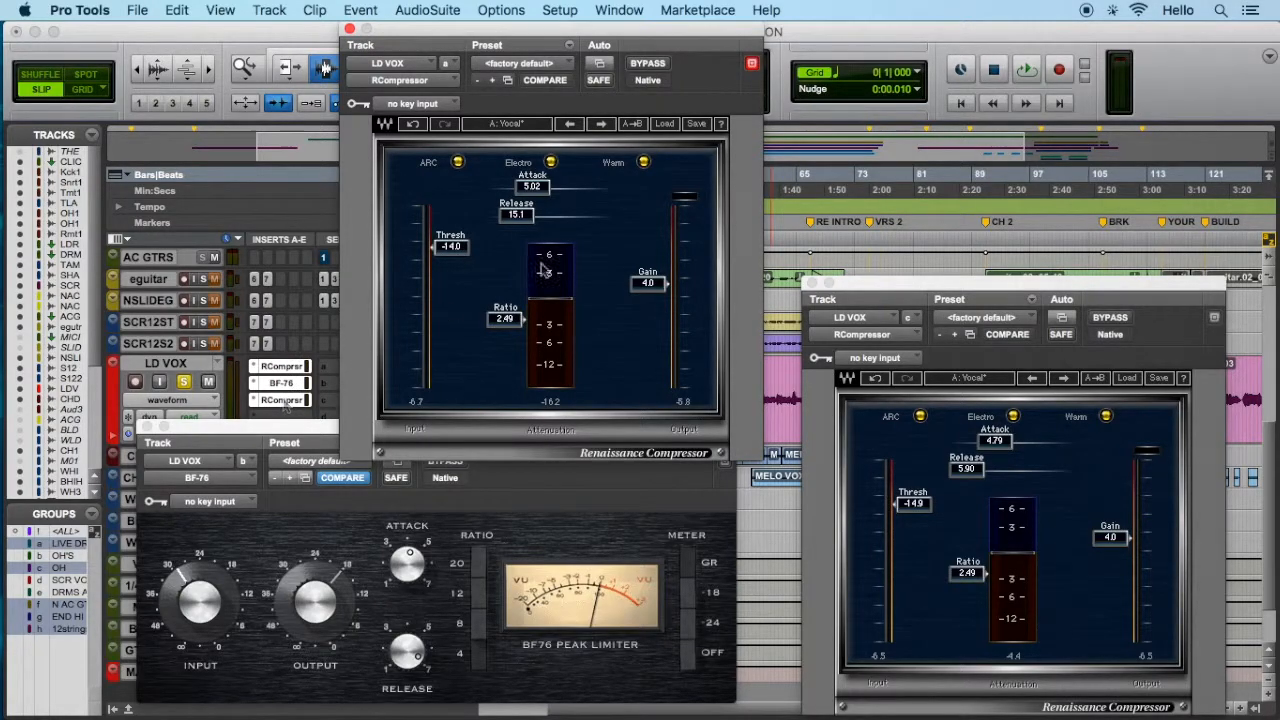
left_click(558, 518)
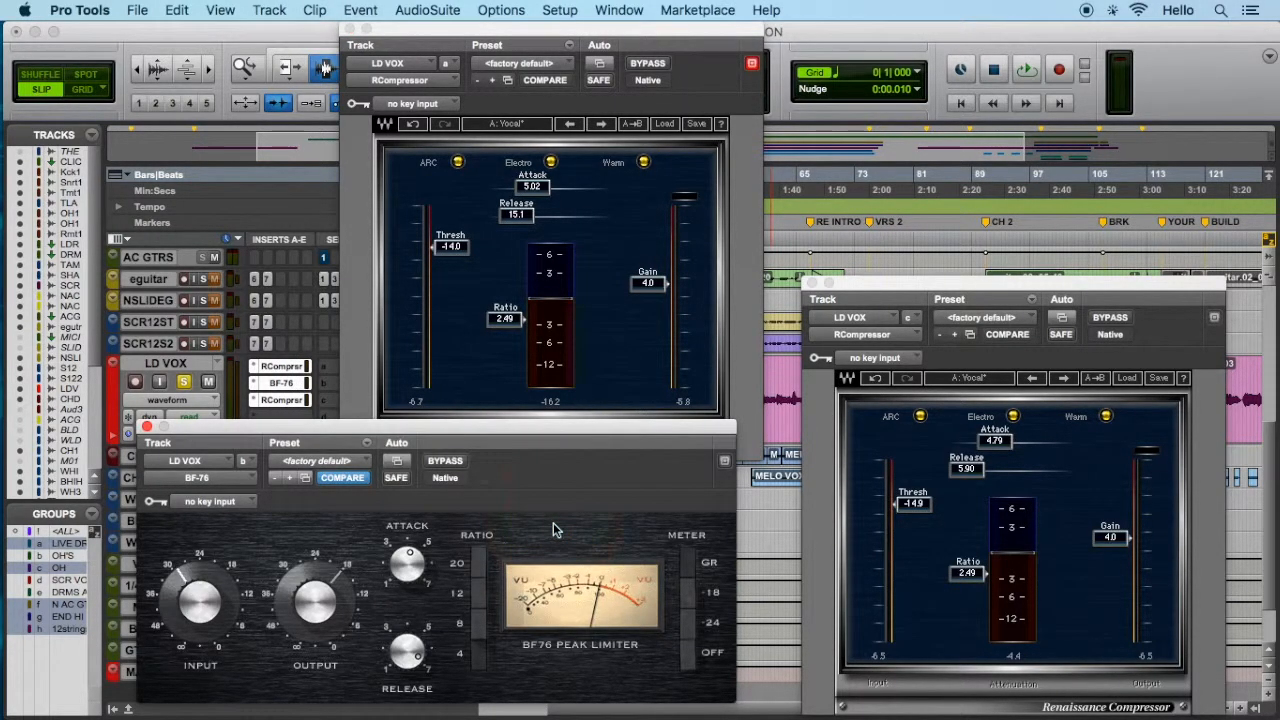
left_click(920, 444)
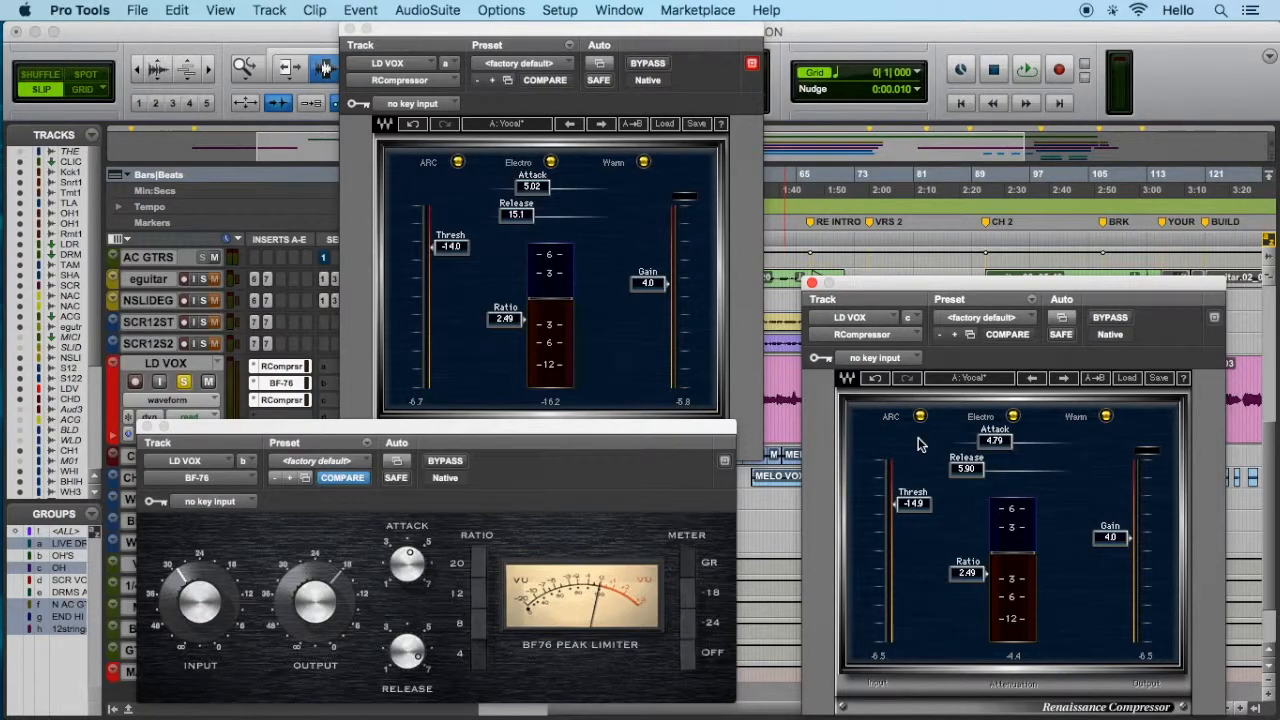
key("space")
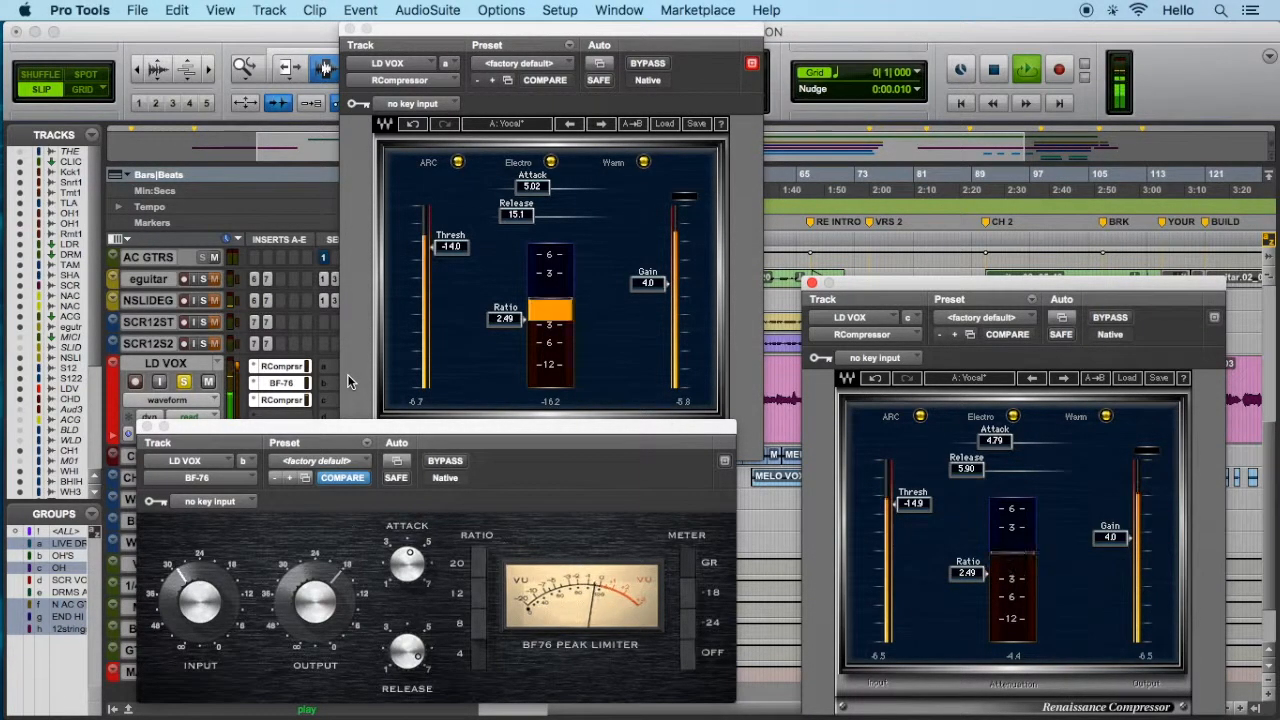
key("space")
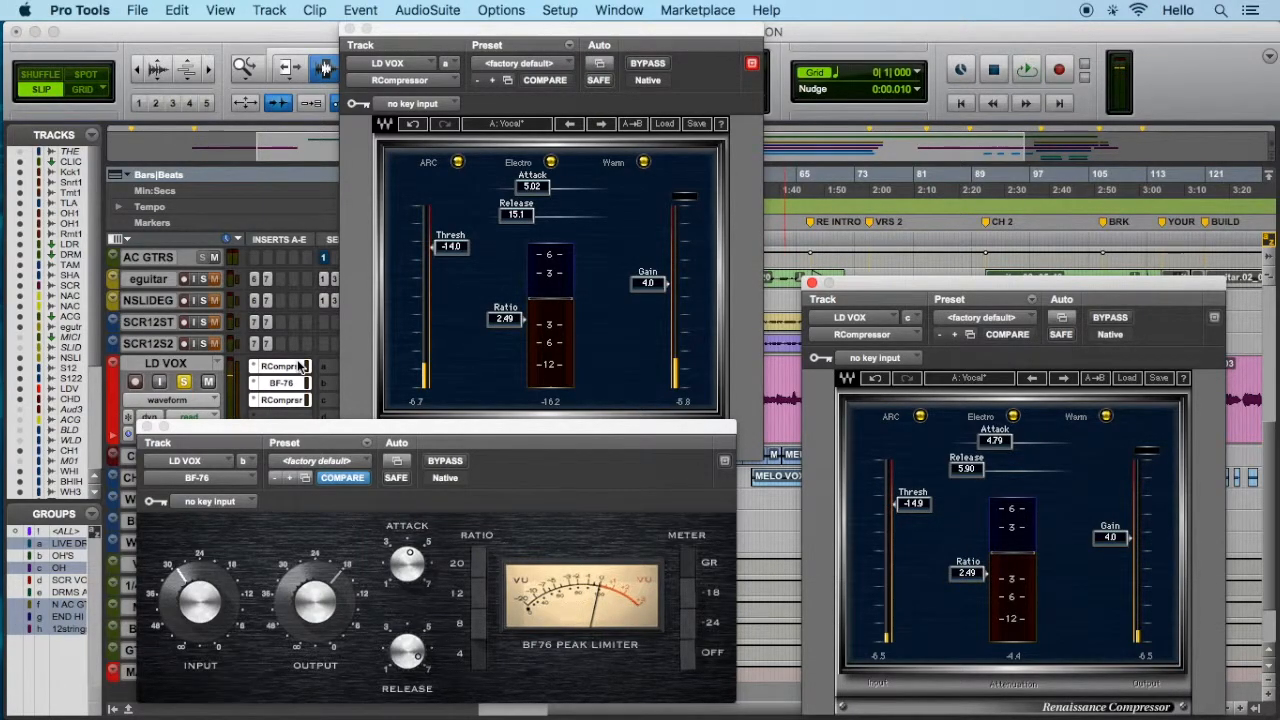
left_click(602, 350)
left_click(551, 532)
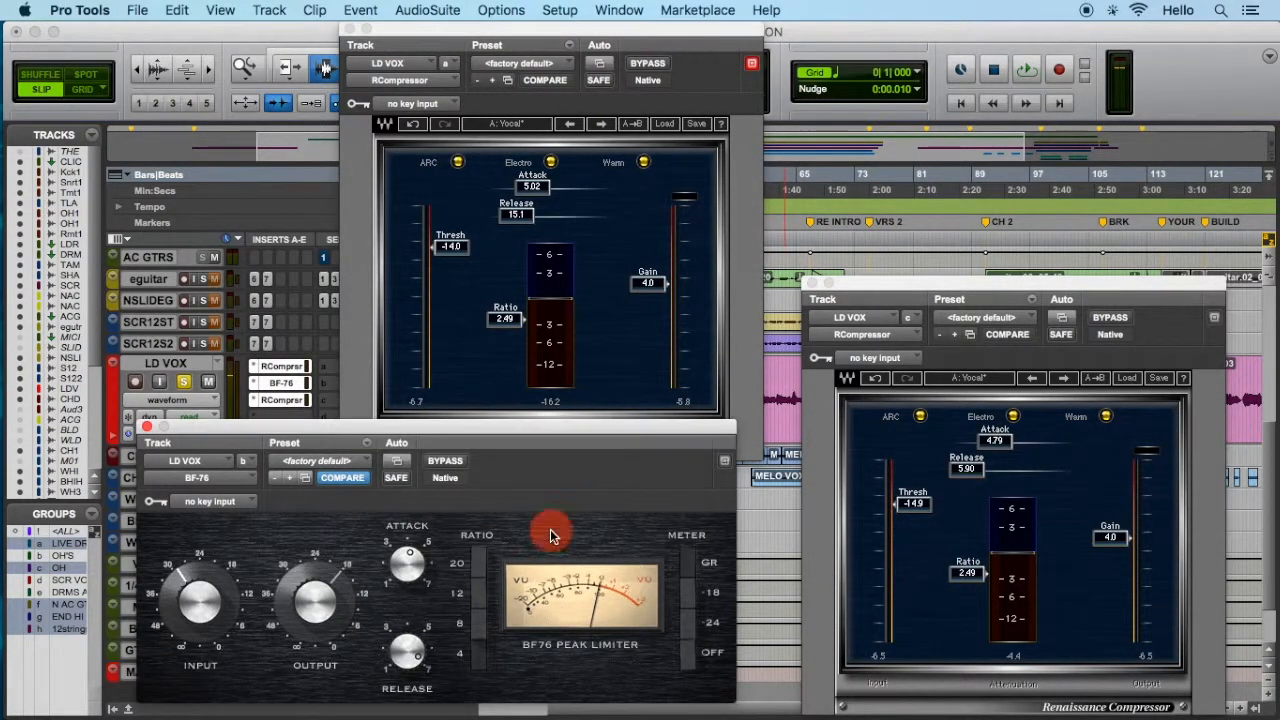
left_click(942, 510)
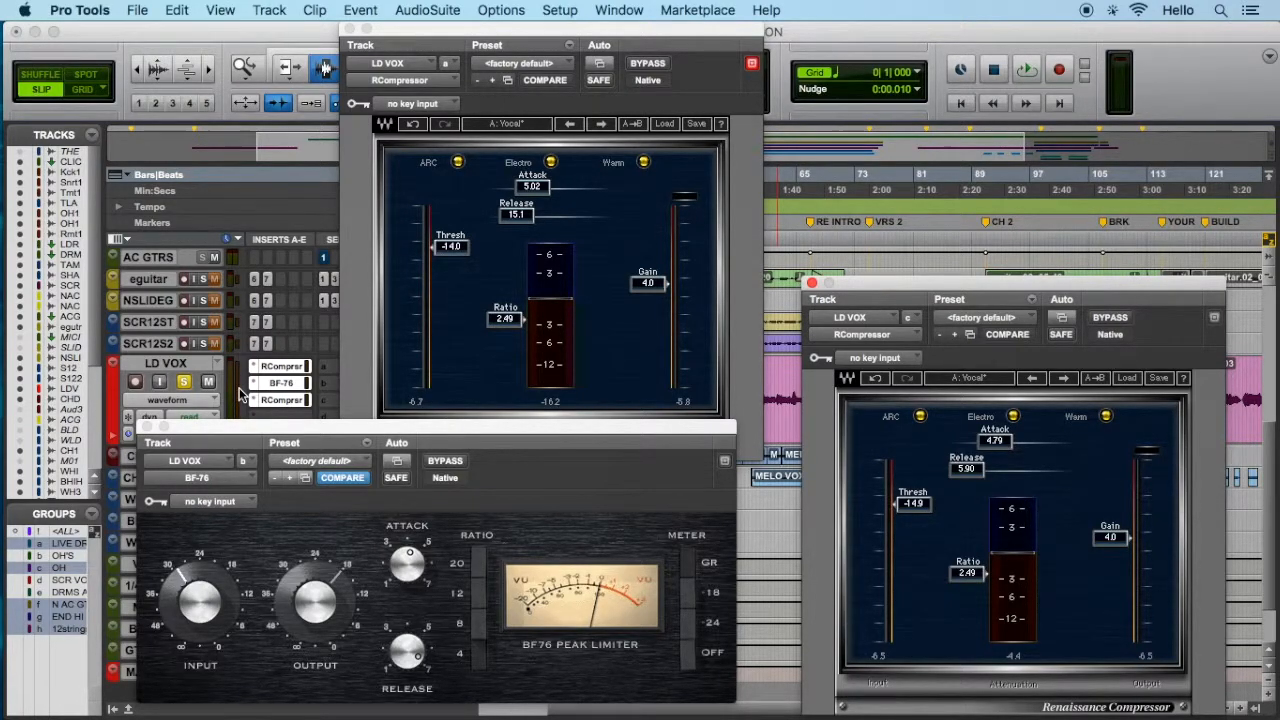
left_click(101, 18)
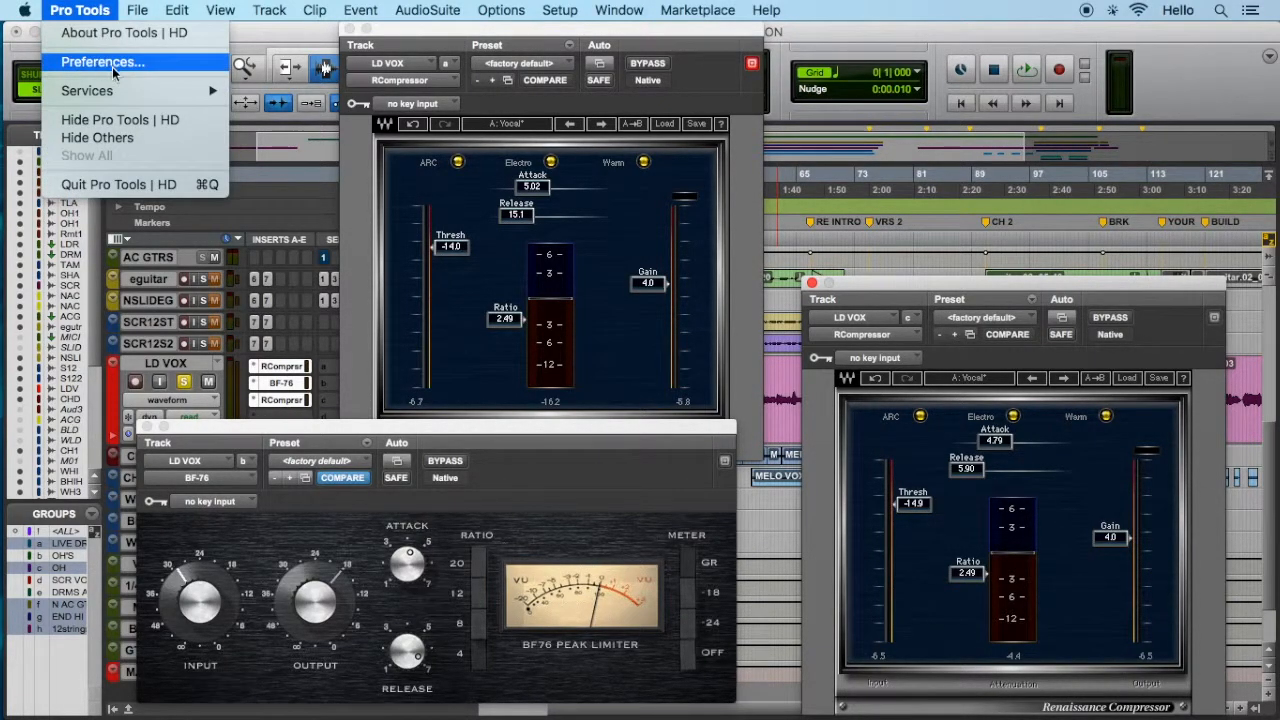
left_click(294, 44)
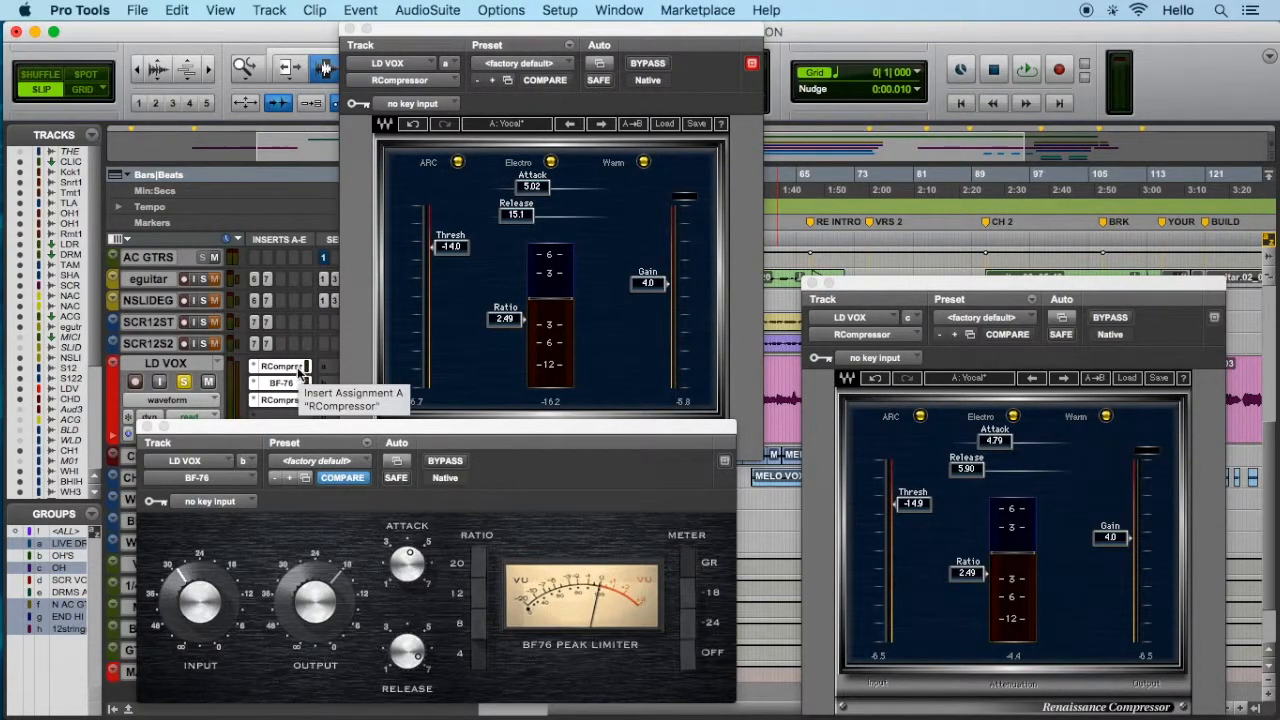
- Play the vocal, compare it twice with all three LD VOX compressors bypassed and active, and stop playback with them active
key("space")
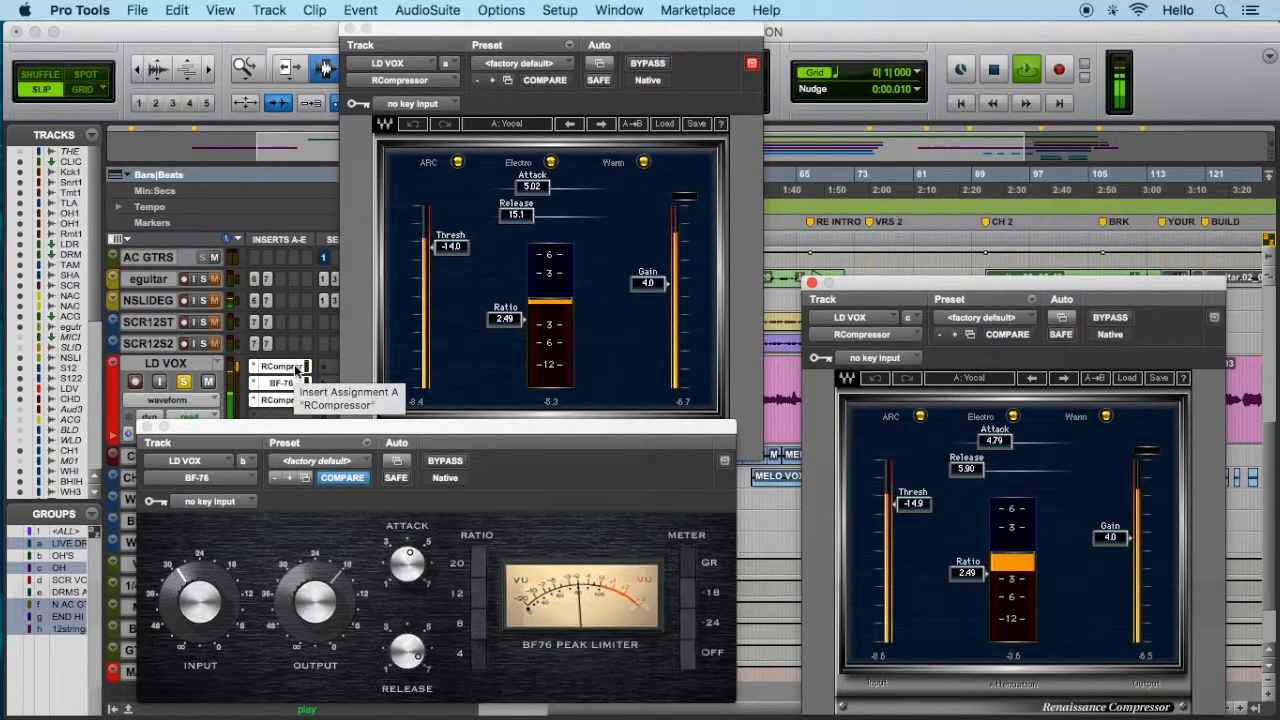
left_click(296, 372, "shift+super")
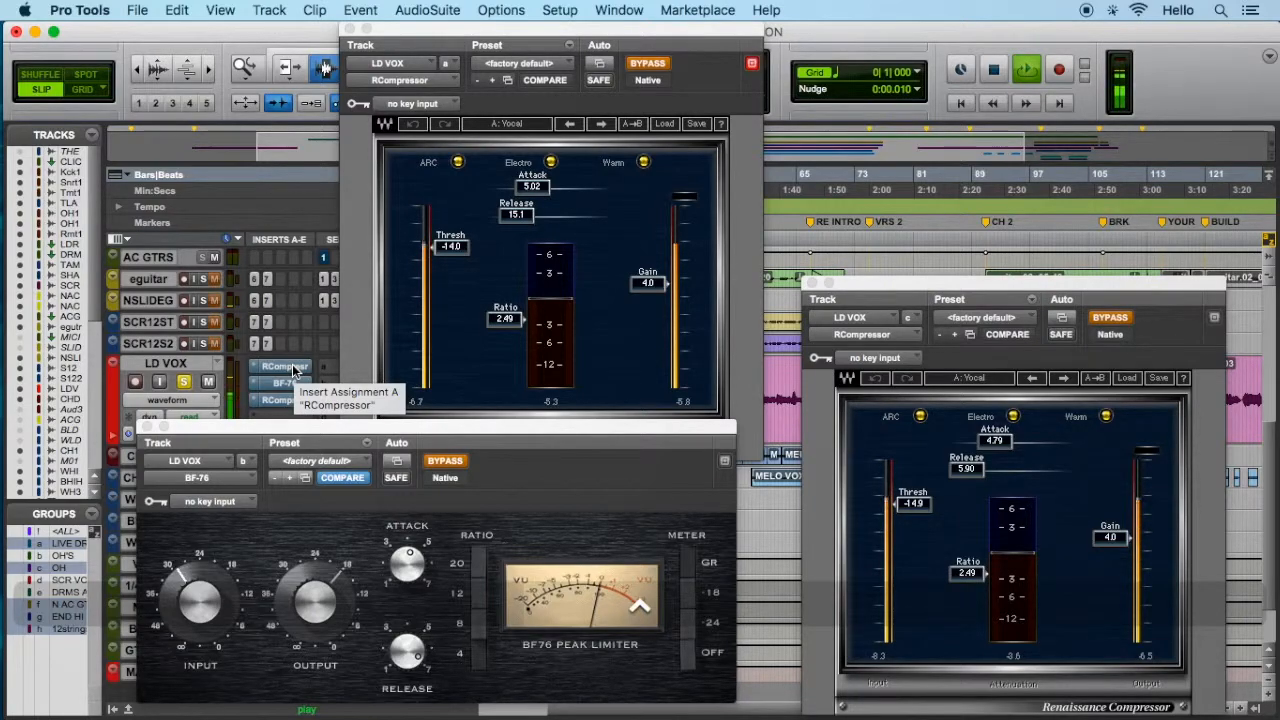
left_click(296, 372, "shift+super")
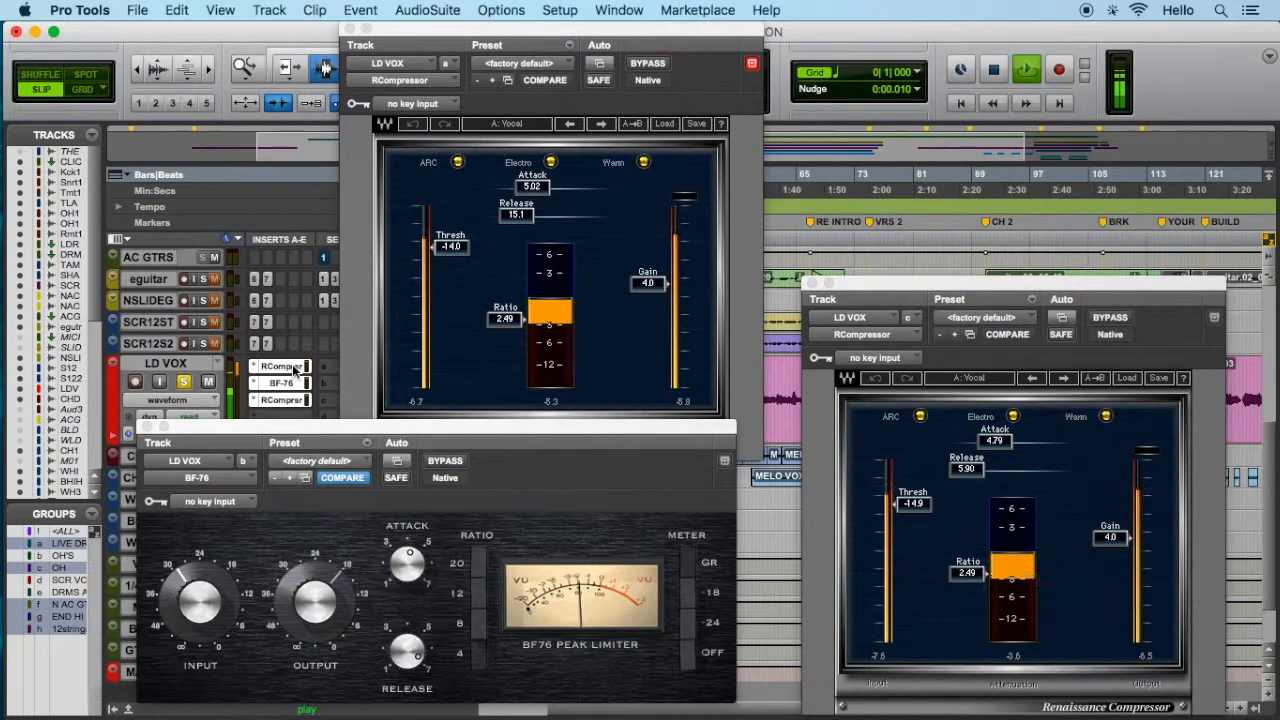
left_click(296, 372, "shift+super")
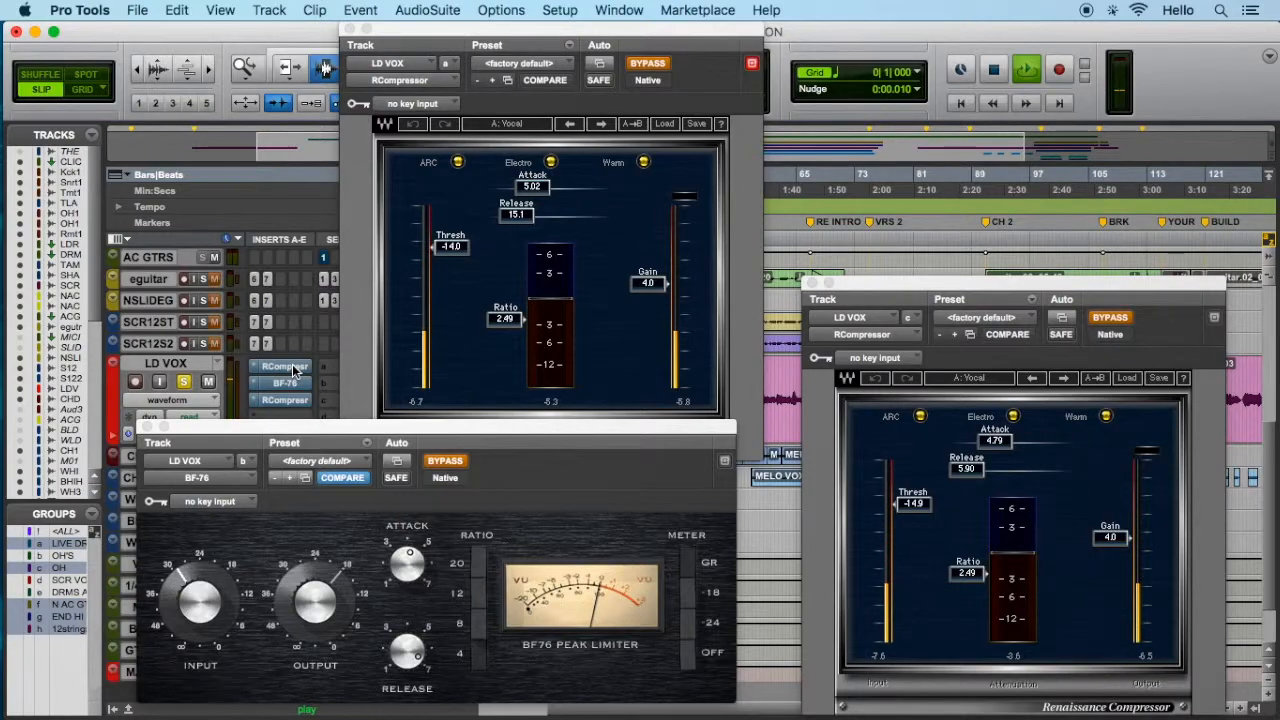
left_click(296, 372, "shift+super")
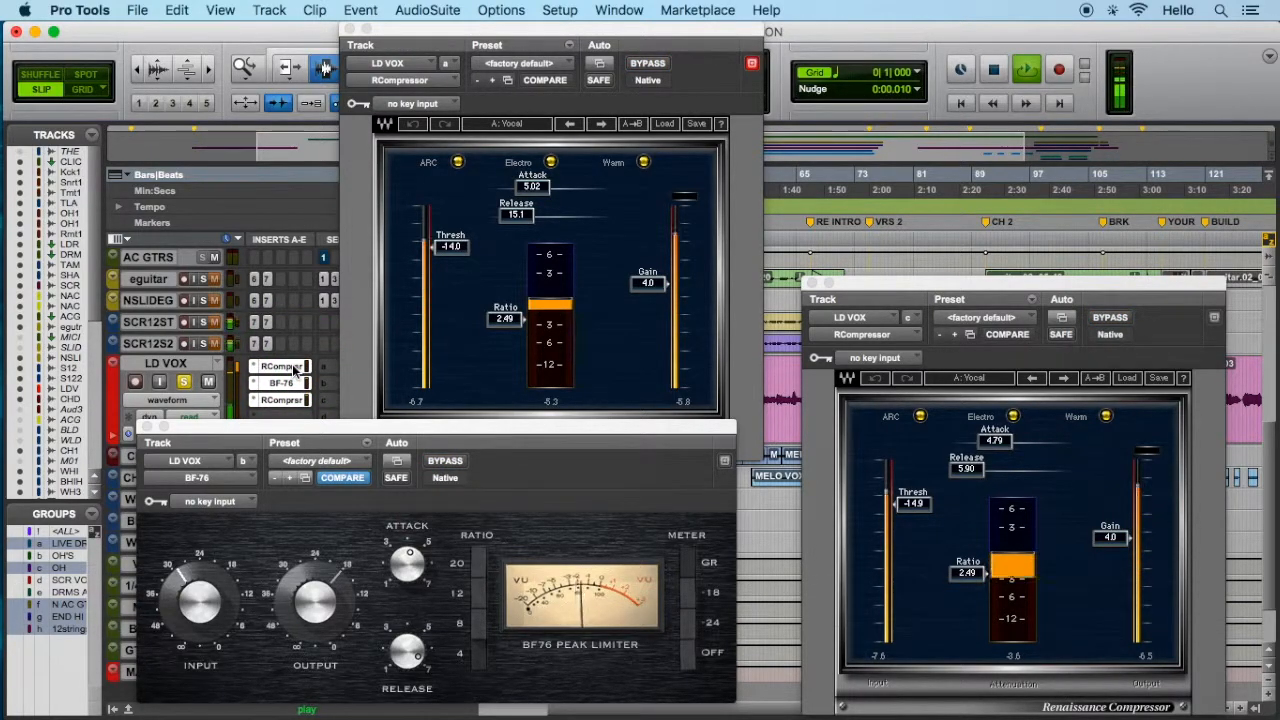
key("space")
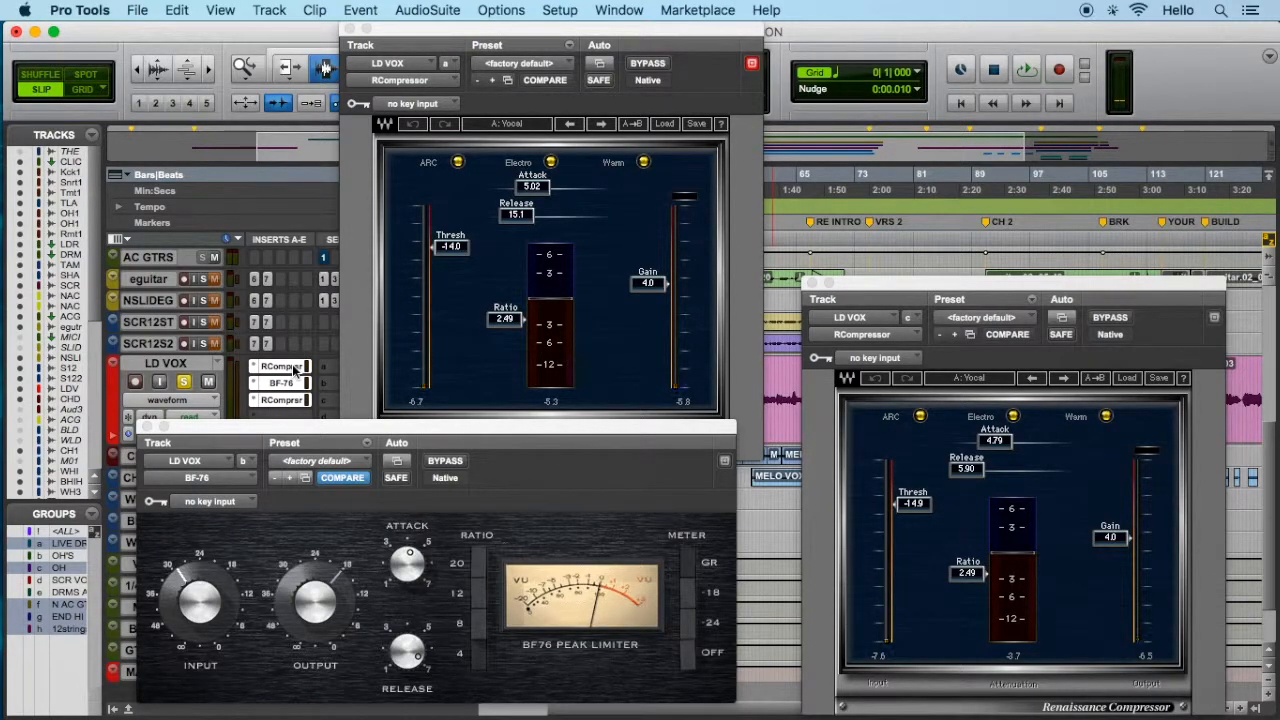